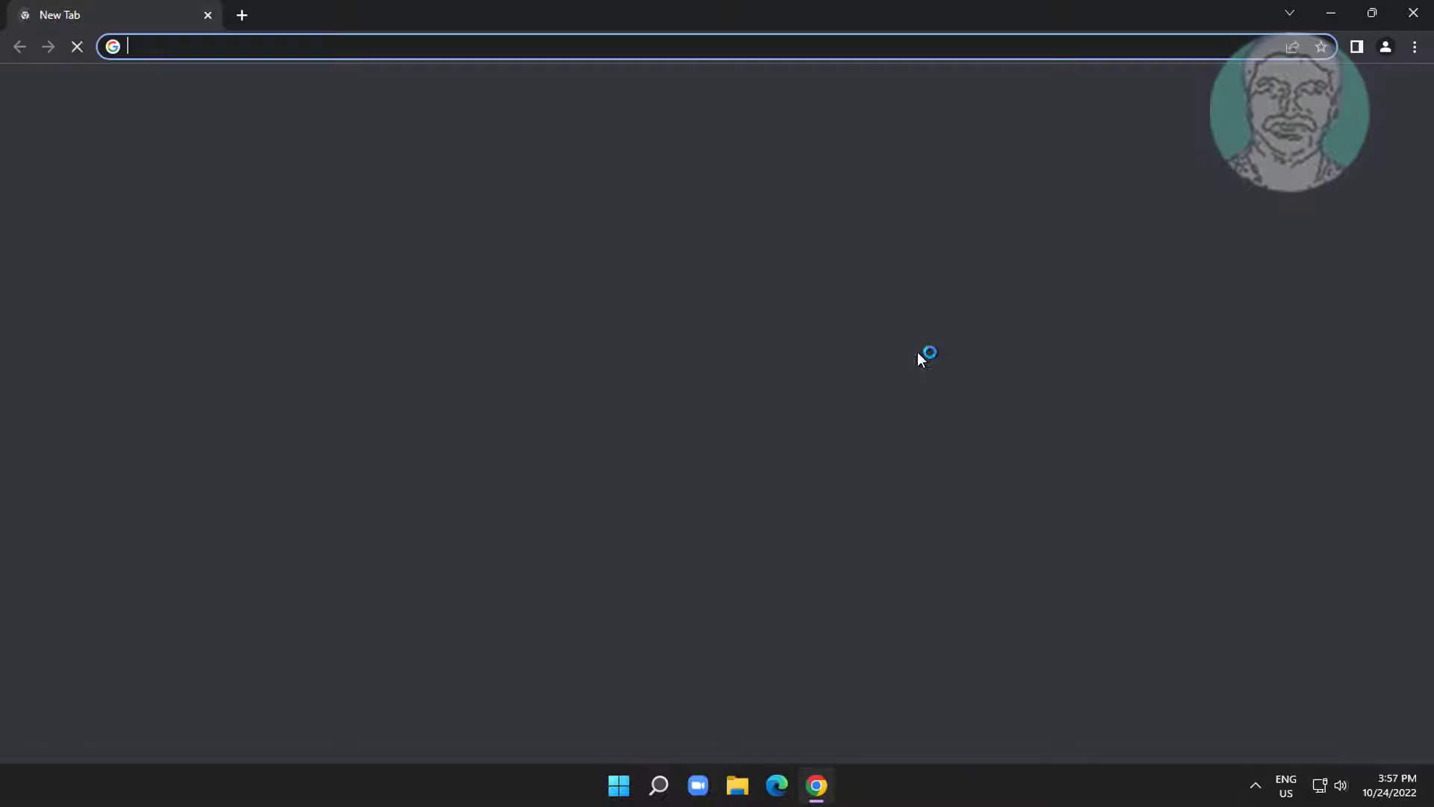
Load the copied wushowhide.diagcab link in Chrome and run the downloaded troubleshooter
{"action": "right_click", "coordinate": [133, 46]}
{"action": "left_click", "coordinate": [225, 189]}
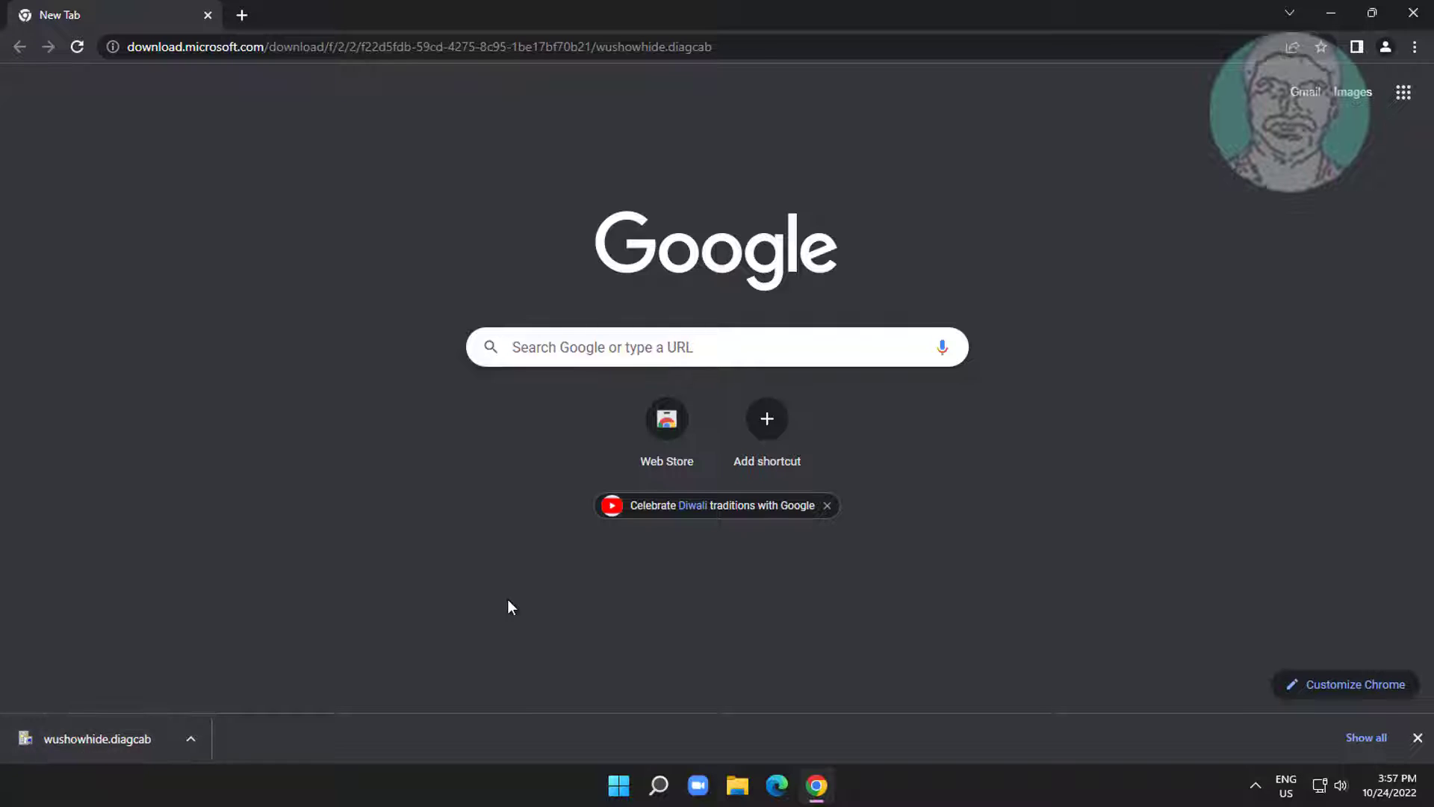
{"action": "left_click", "coordinate": [110, 743]}
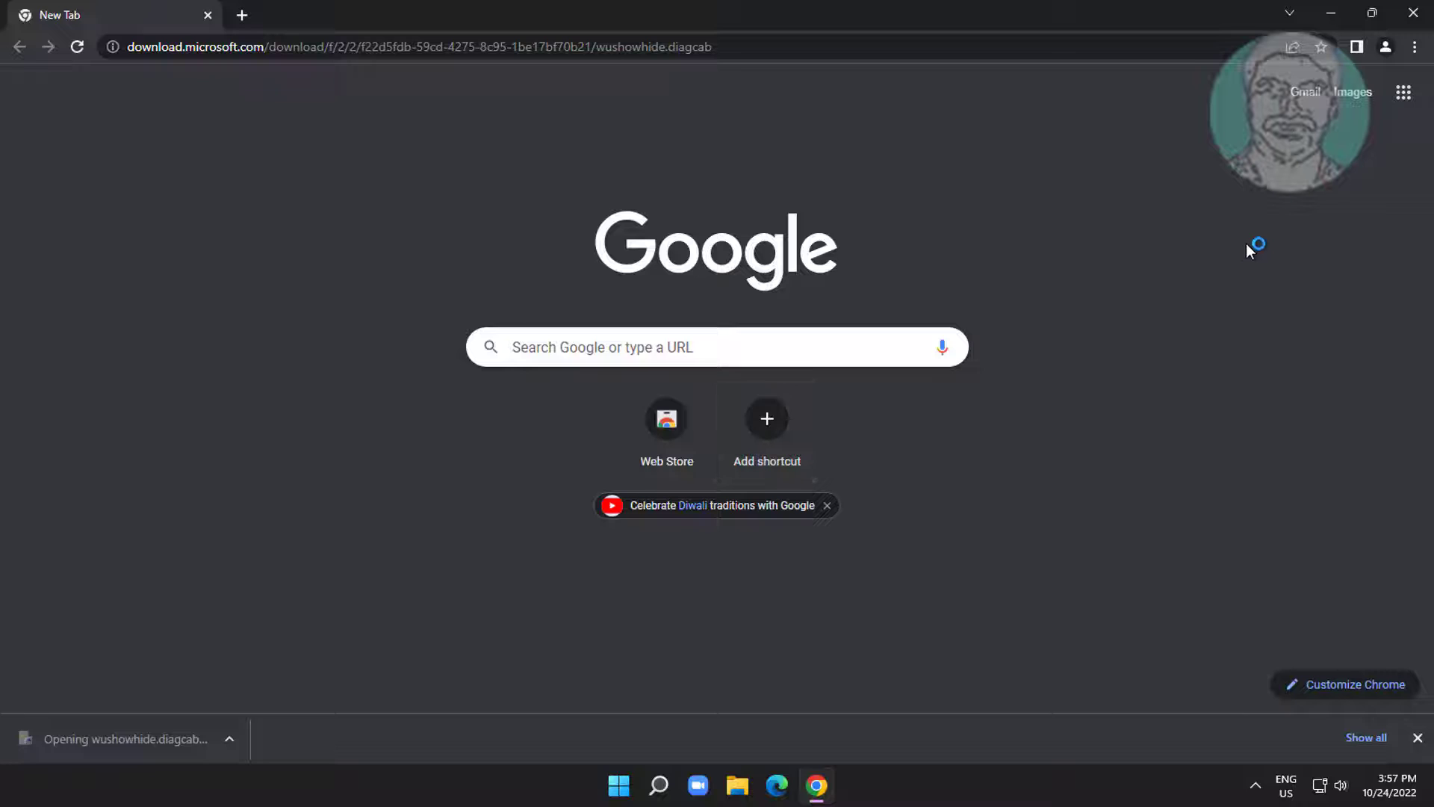
{"action": "left_click", "coordinate": [1324, 17]}
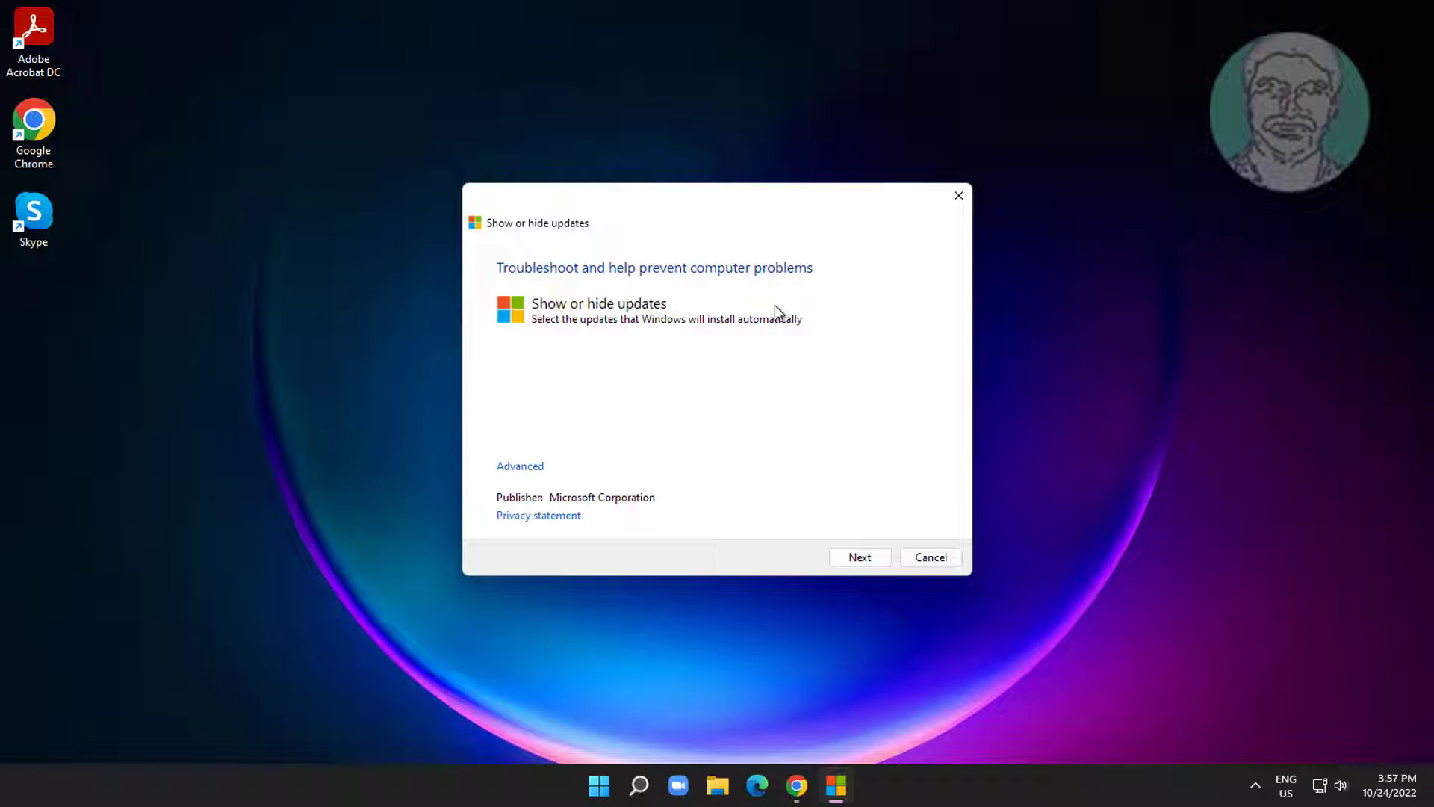
Scan for update problems and choose Hide updates to list the hideable updates
{"action": "left_click", "coordinate": [872, 557]}
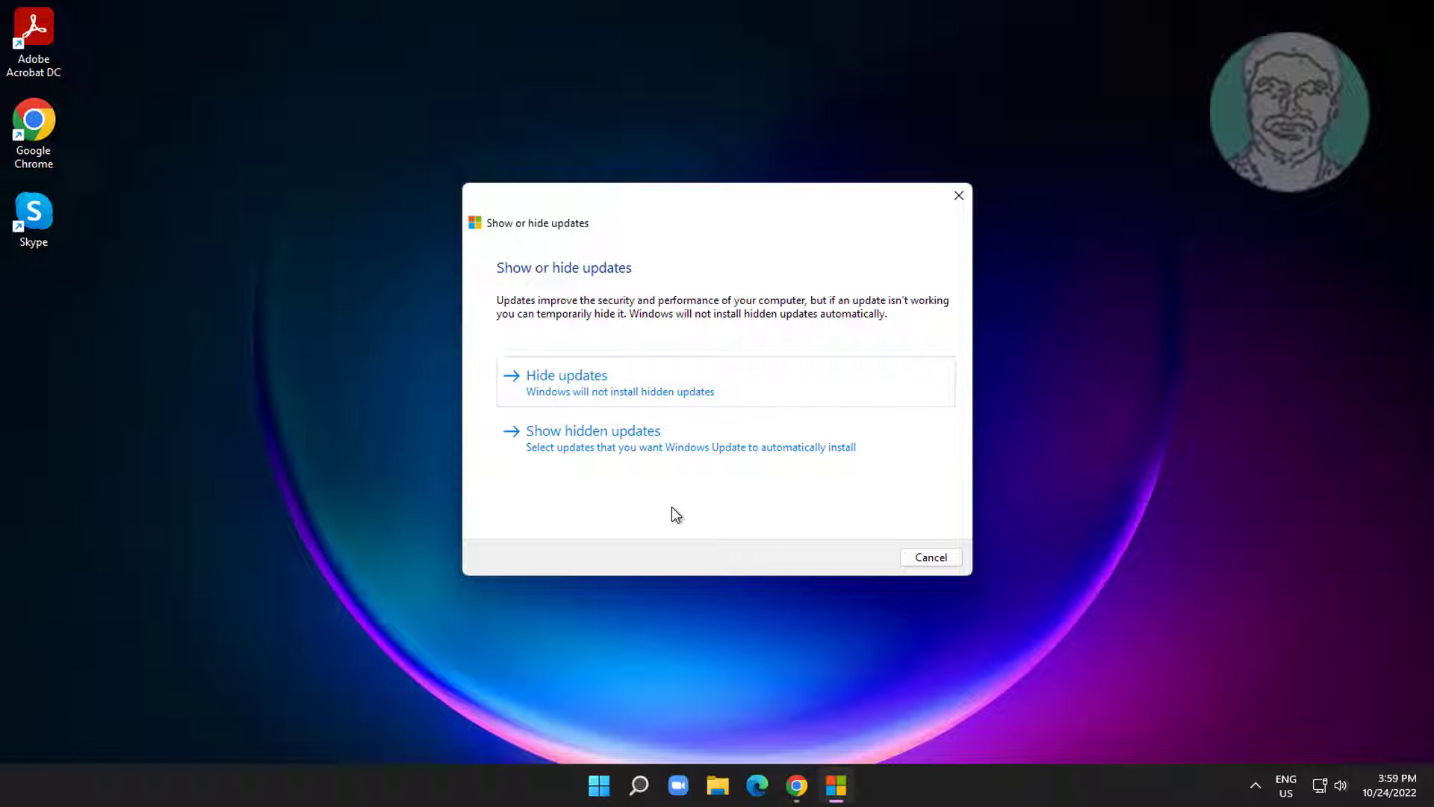
{"action": "left_click", "coordinate": [585, 375]}
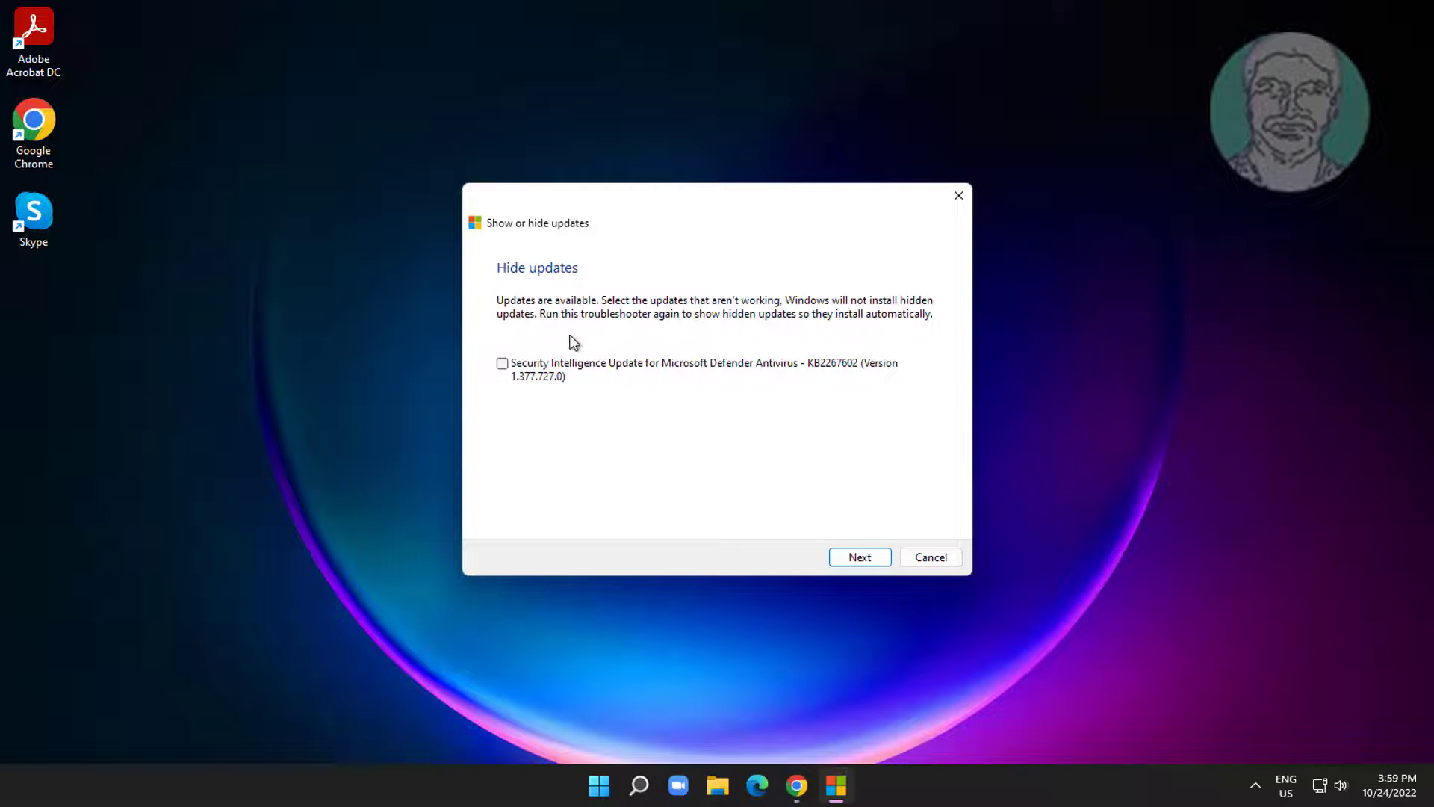
Hide Security Intelligence Update KB2267602 and close the troubleshooter once it reports Fixed
{"action": "left_click", "coordinate": [503, 364]}
{"action": "left_click", "coordinate": [880, 557]}
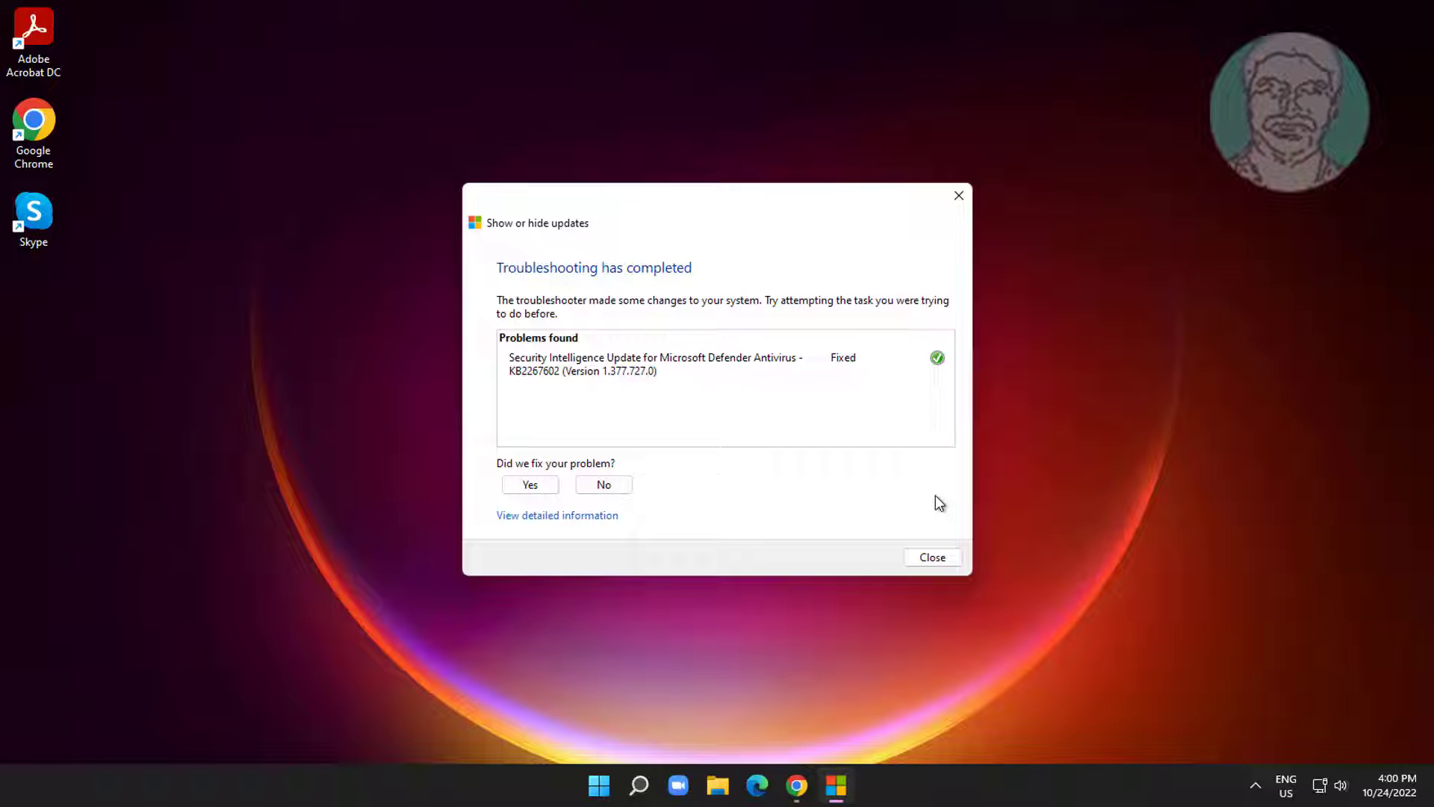
{"action": "left_click", "coordinate": [928, 559]}
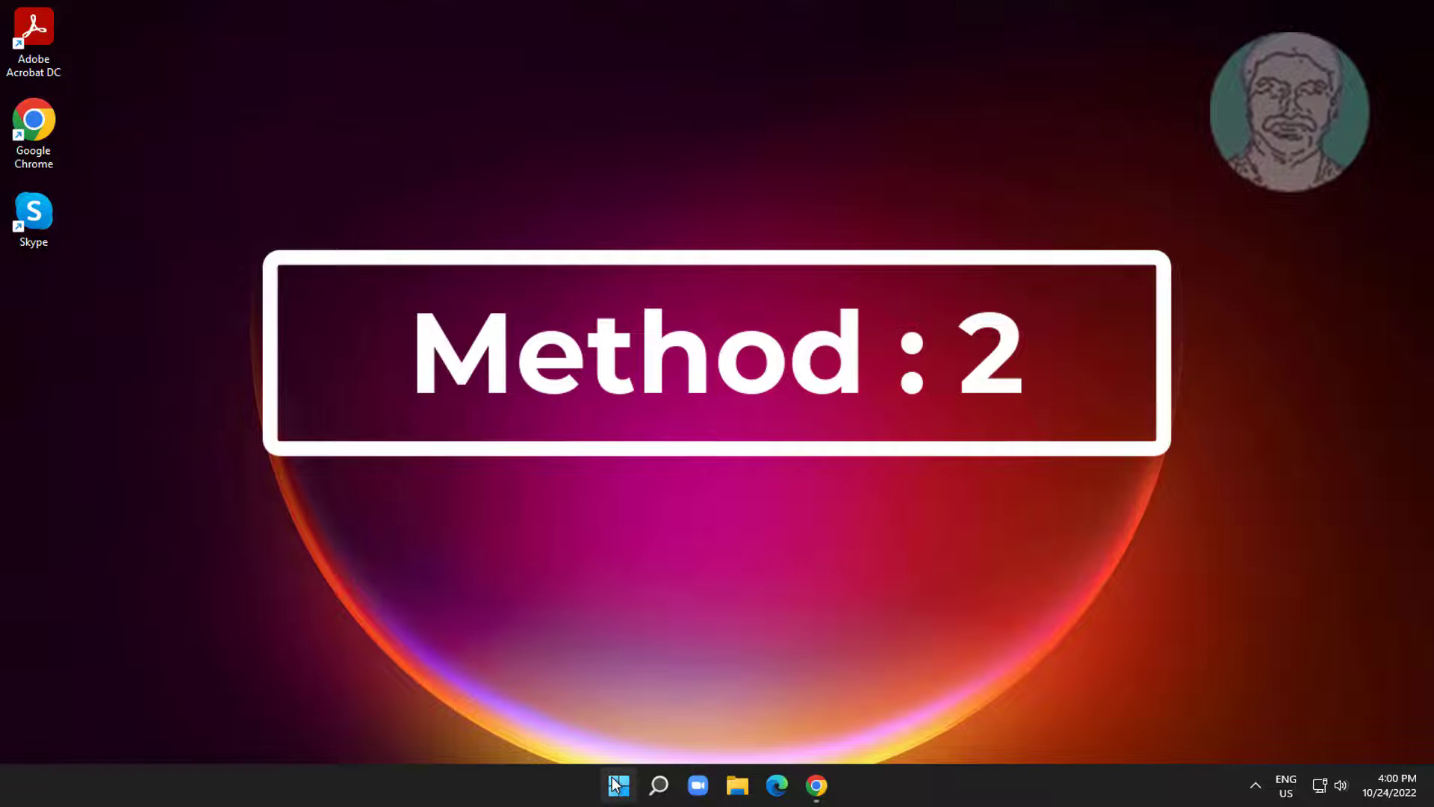
Open Settings from Start and go to System > Troubleshoot > Other trouble-shooters
{"action": "left_click", "coordinate": [615, 783]}
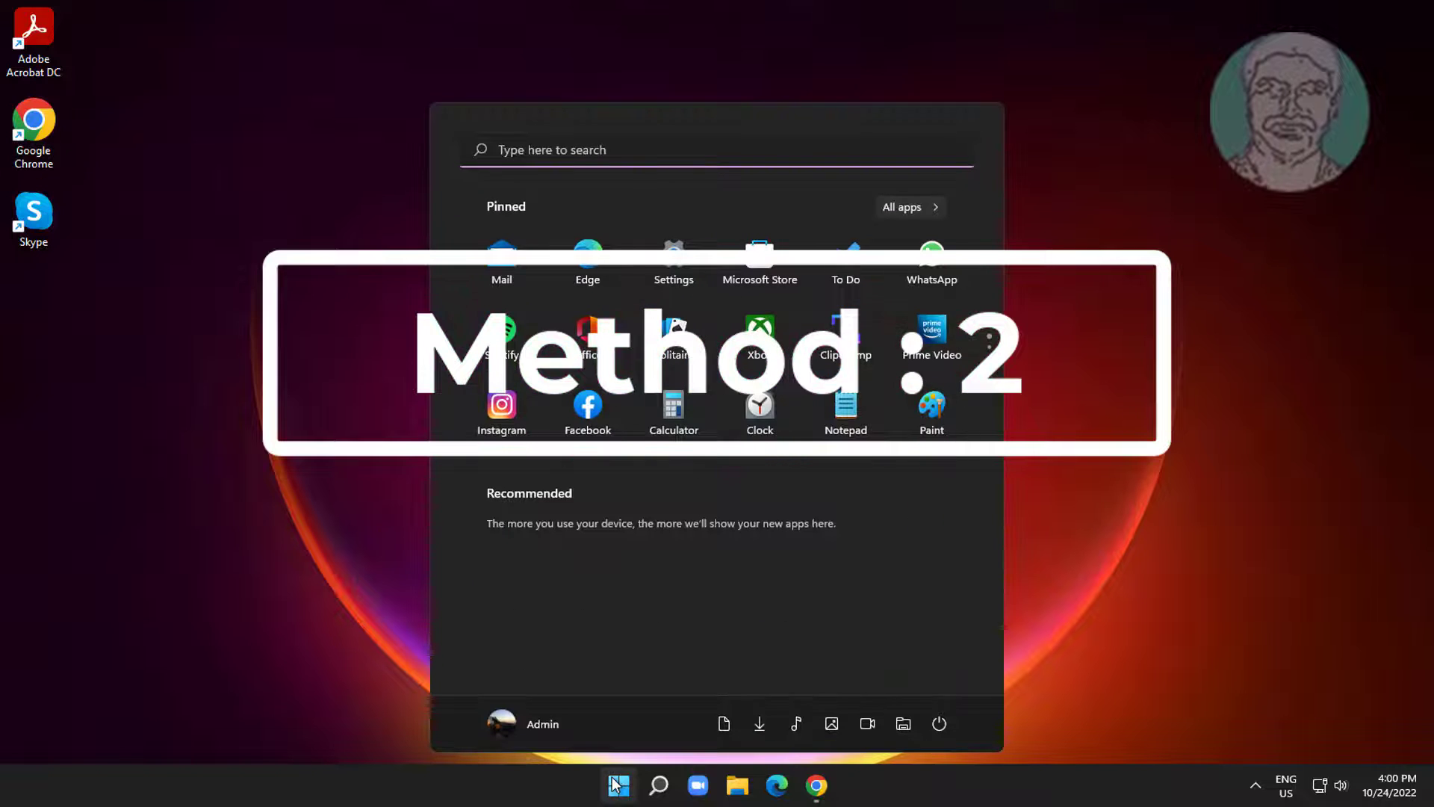
{"action": "left_click", "coordinate": [676, 259]}
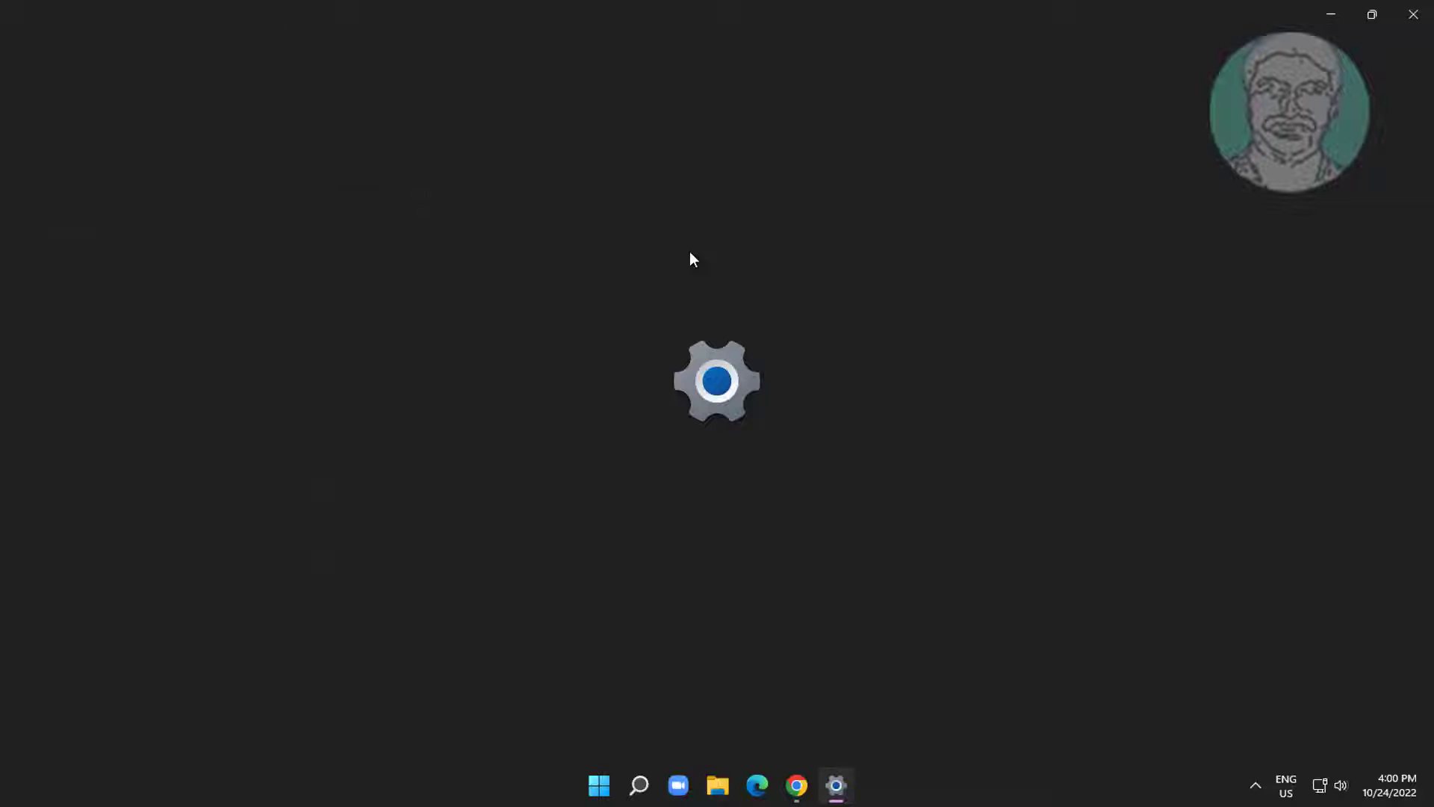
{"action": "scroll", "coordinate": [581, 464], "scroll_direction": "down", "scroll_amount": 5}
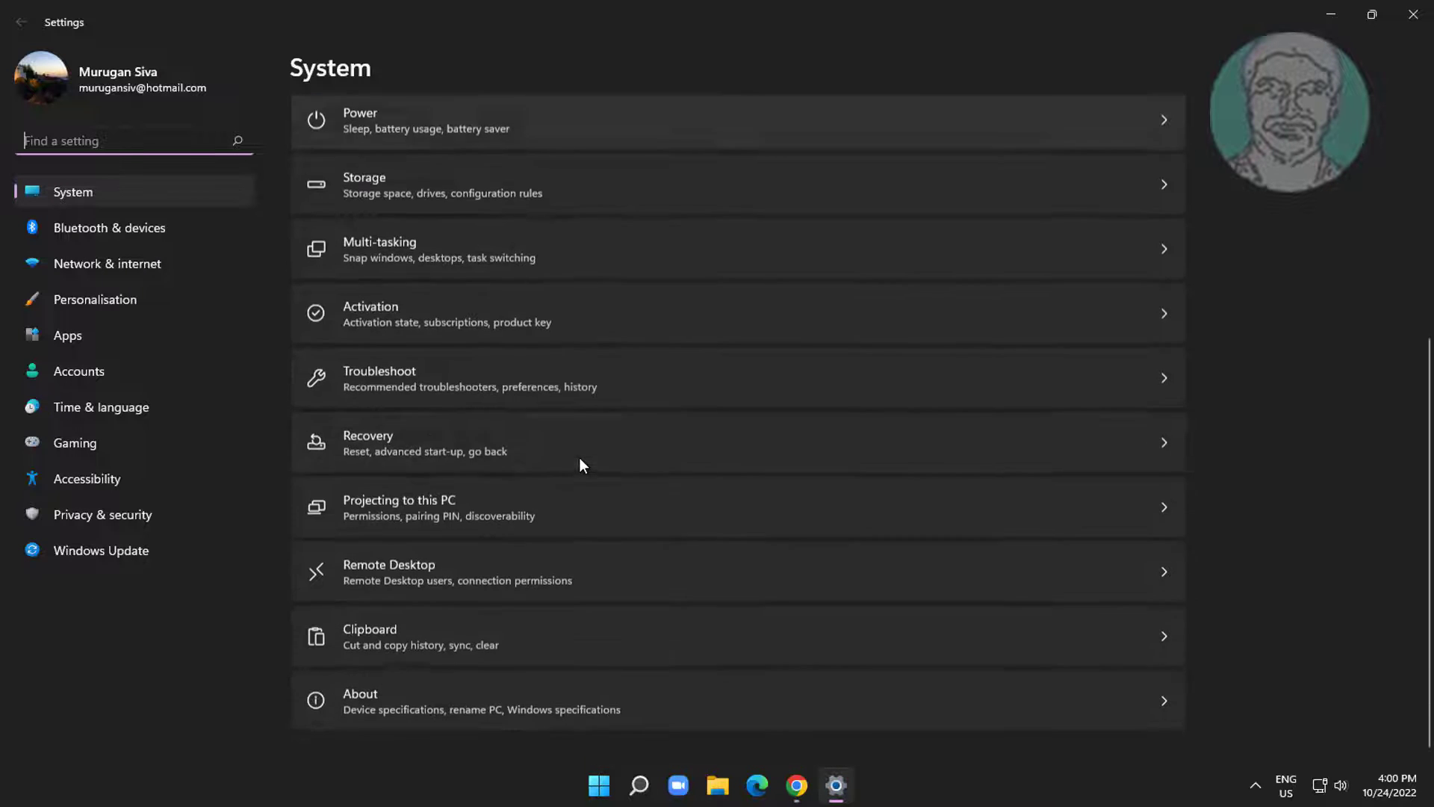
{"action": "left_click", "coordinate": [406, 385]}
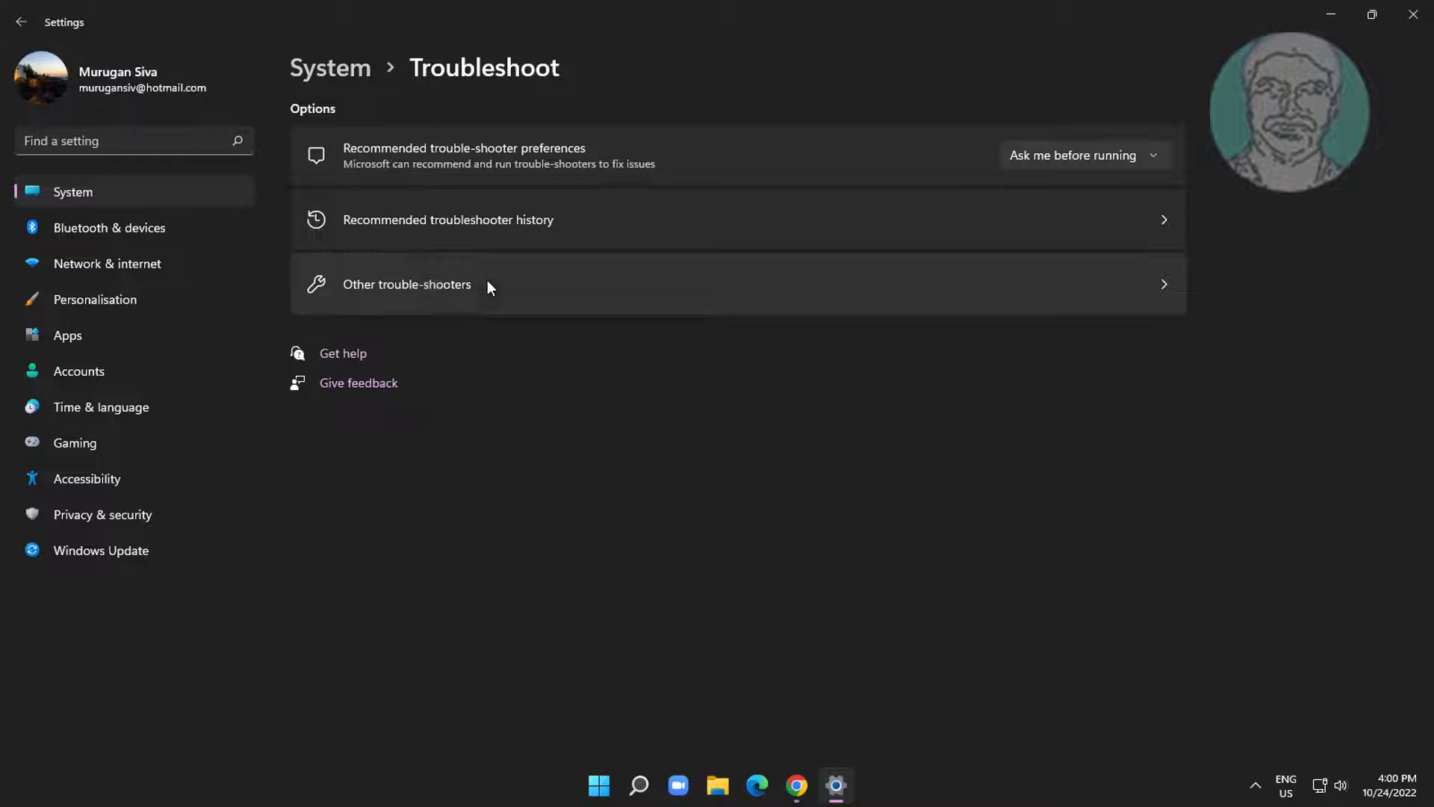
{"action": "left_click", "coordinate": [487, 284]}
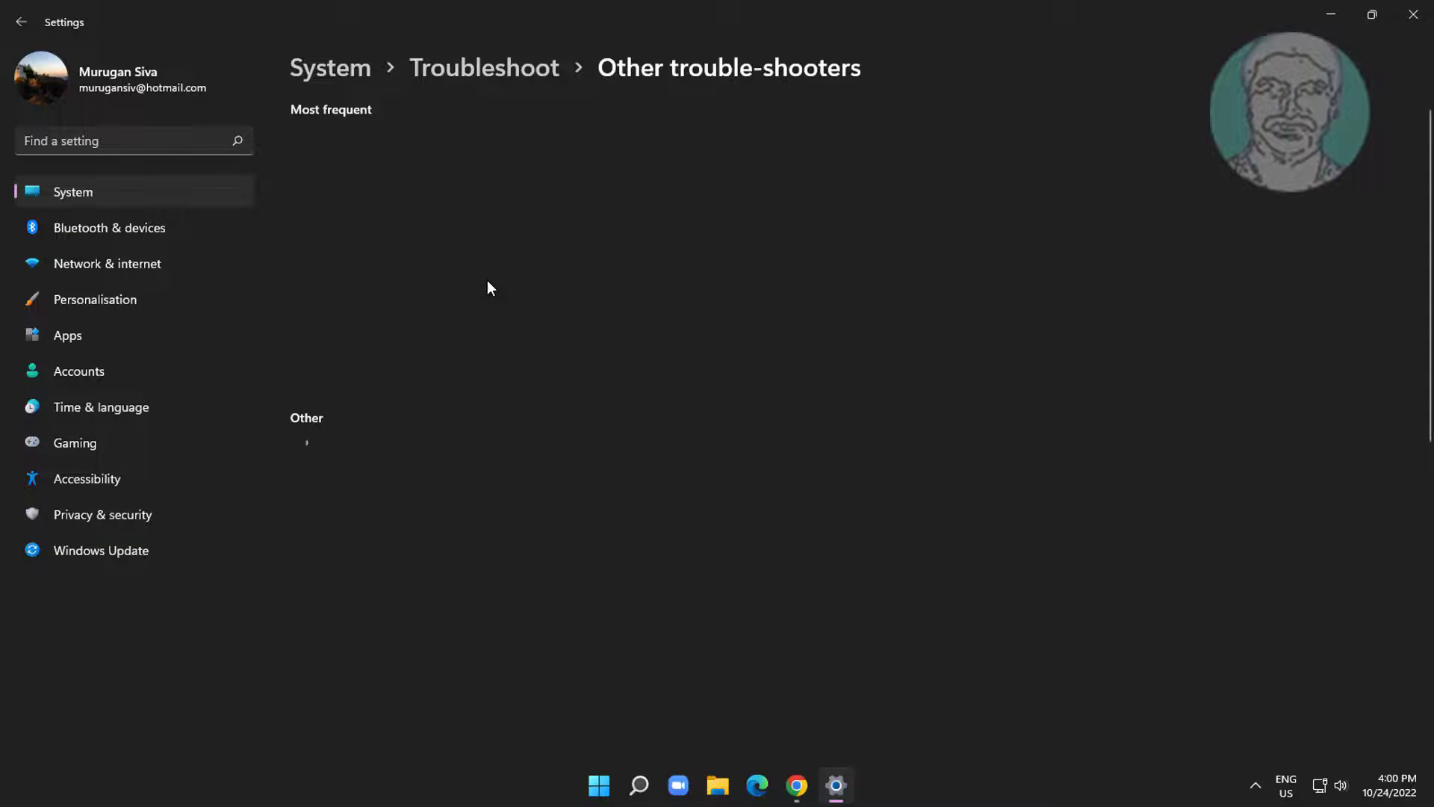
Run the Windows Update troubleshooter to fix the corrupt service registration, then close Settings
{"action": "left_click", "coordinate": [1113, 350]}
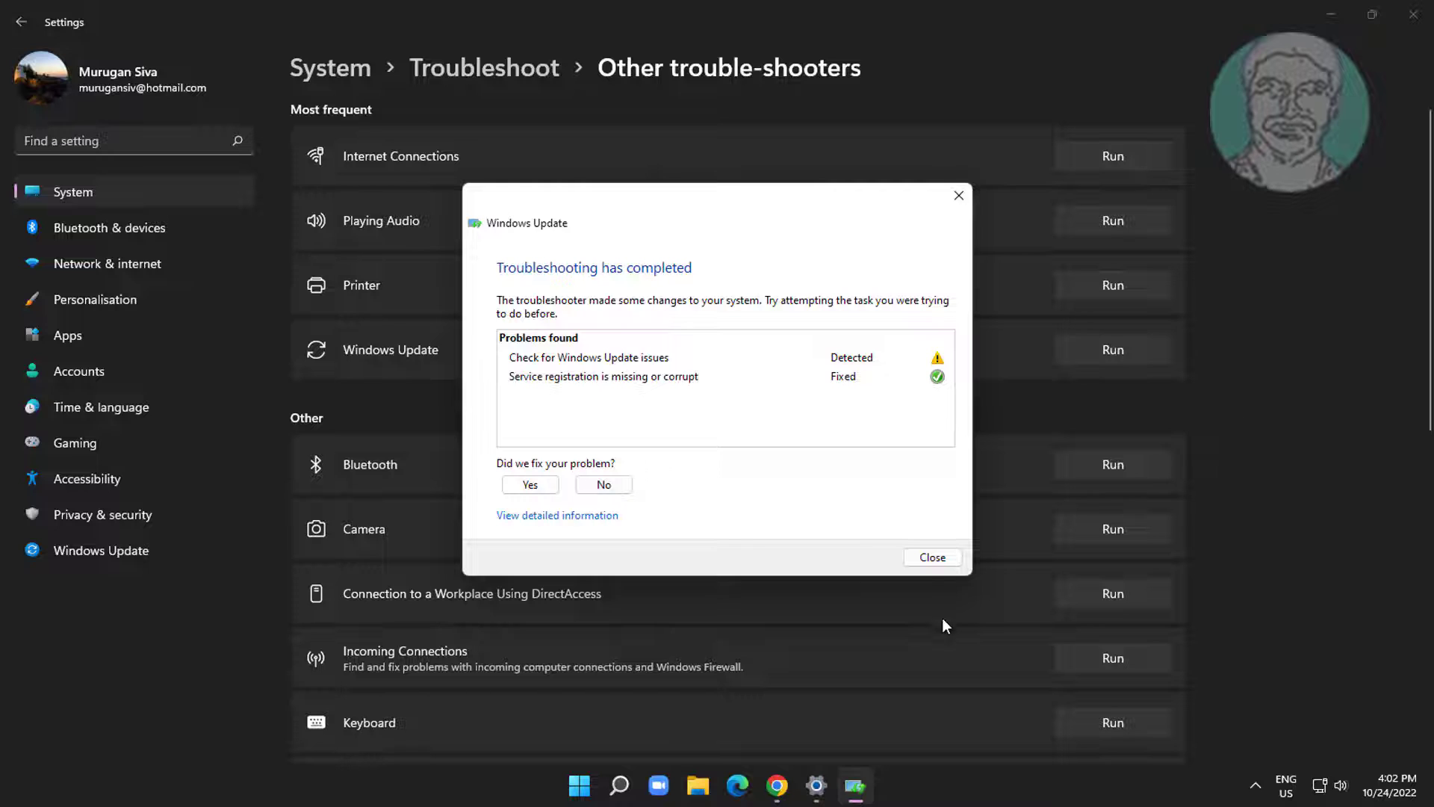
{"action": "left_click", "coordinate": [933, 558]}
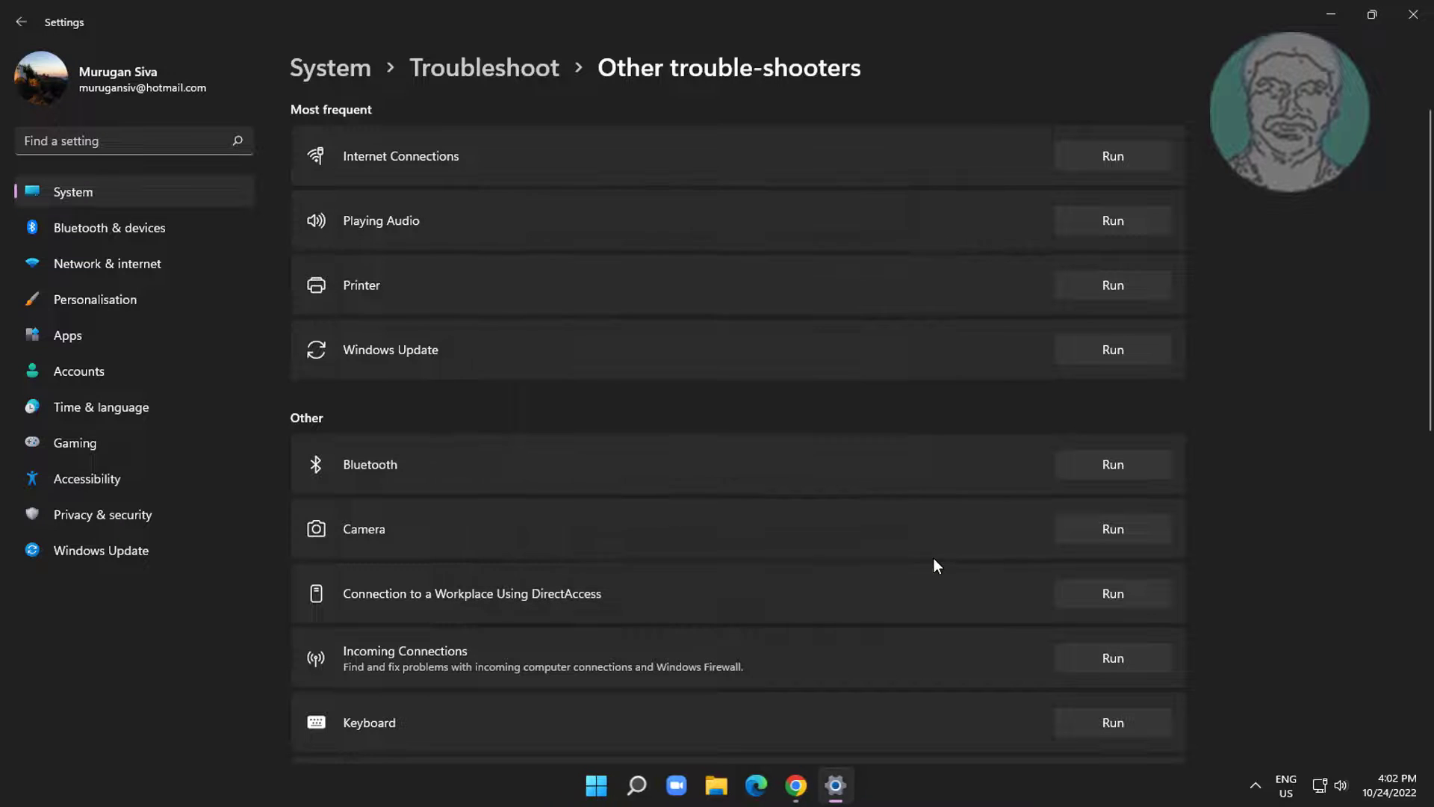
{"action": "left_click", "coordinate": [1414, 14]}
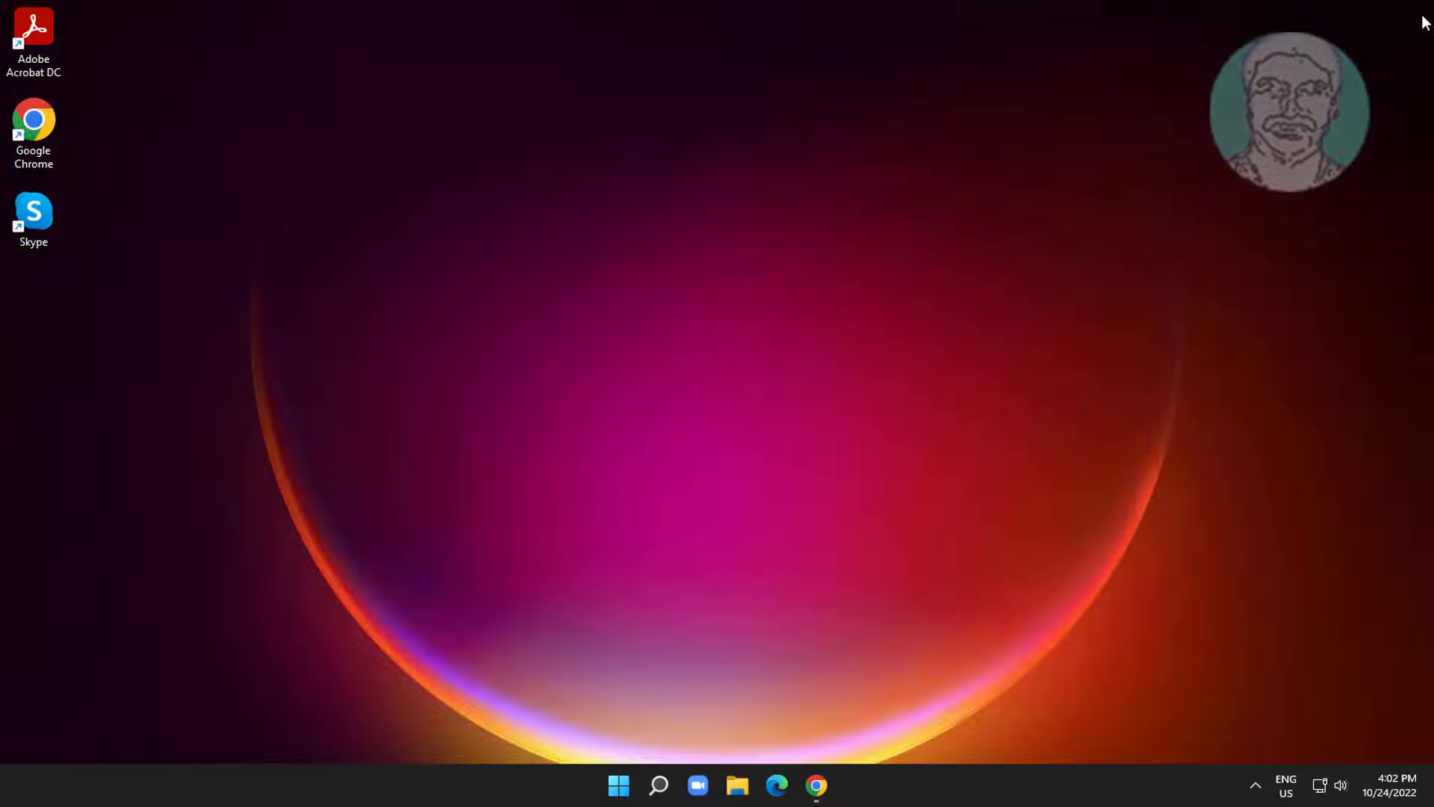
{"action": "double_click", "coordinate": [34, 123]}
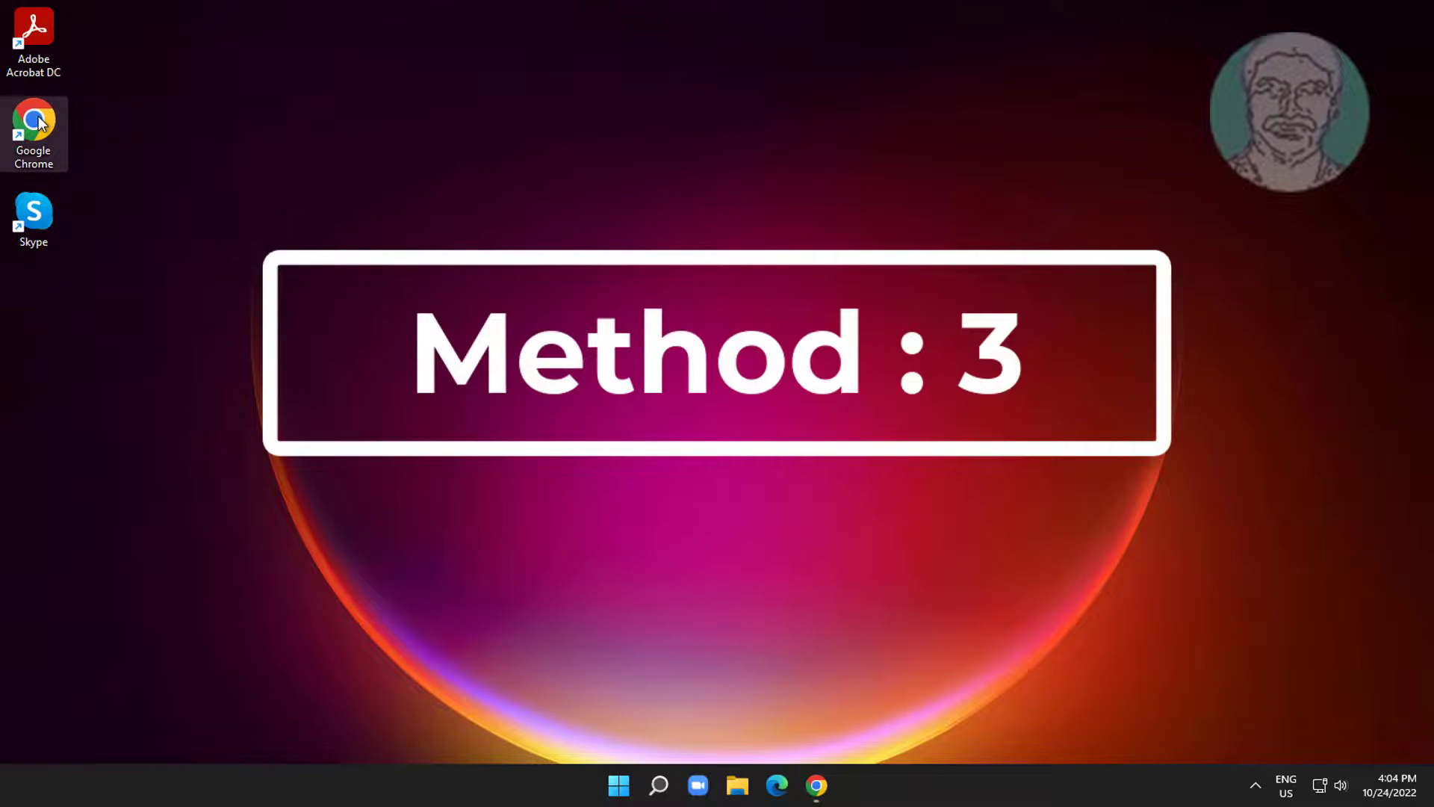
{"action": "left_click", "coordinate": [890, 32]}
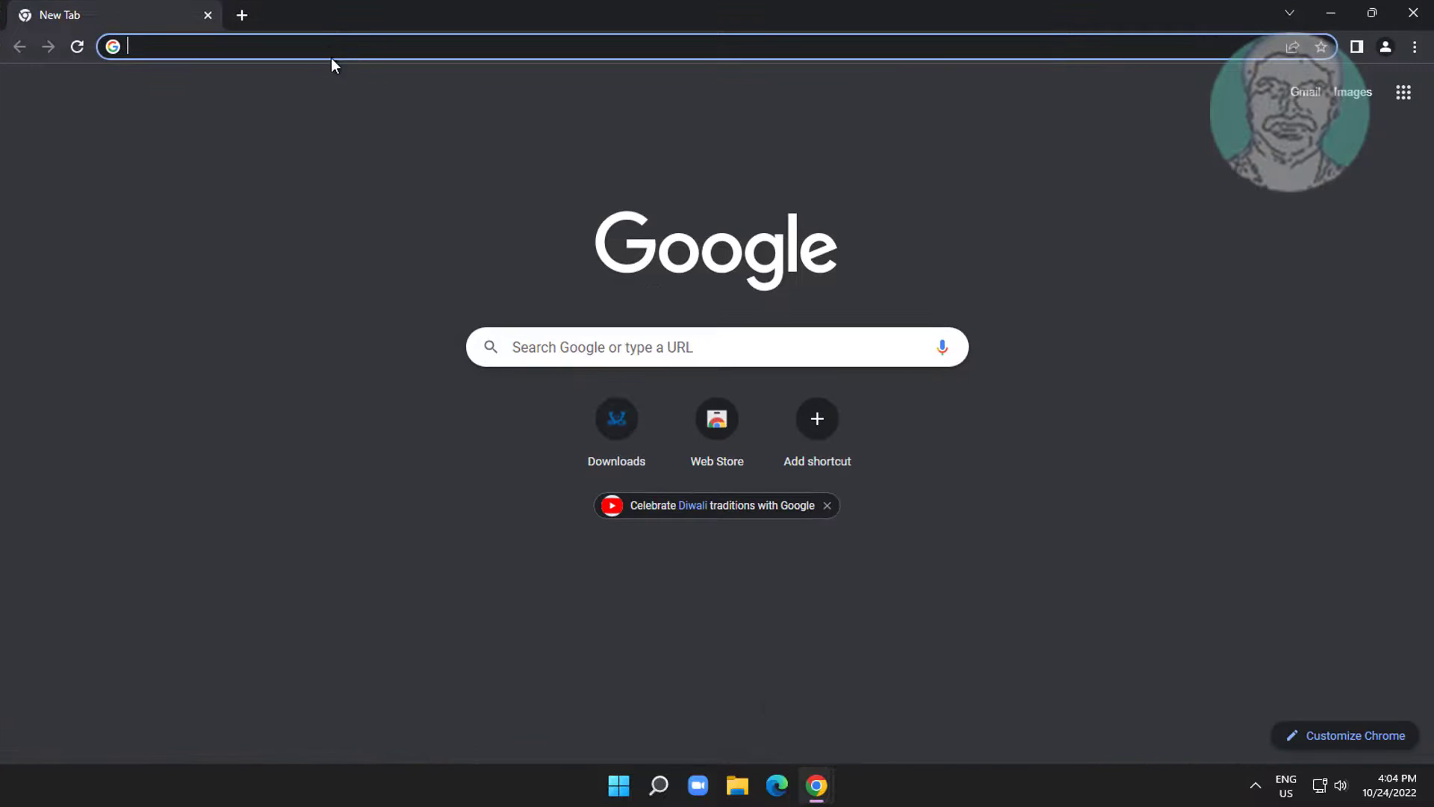
{"action": "left_click", "coordinate": [324, 51]}
{"action": "type", "text": "http"}
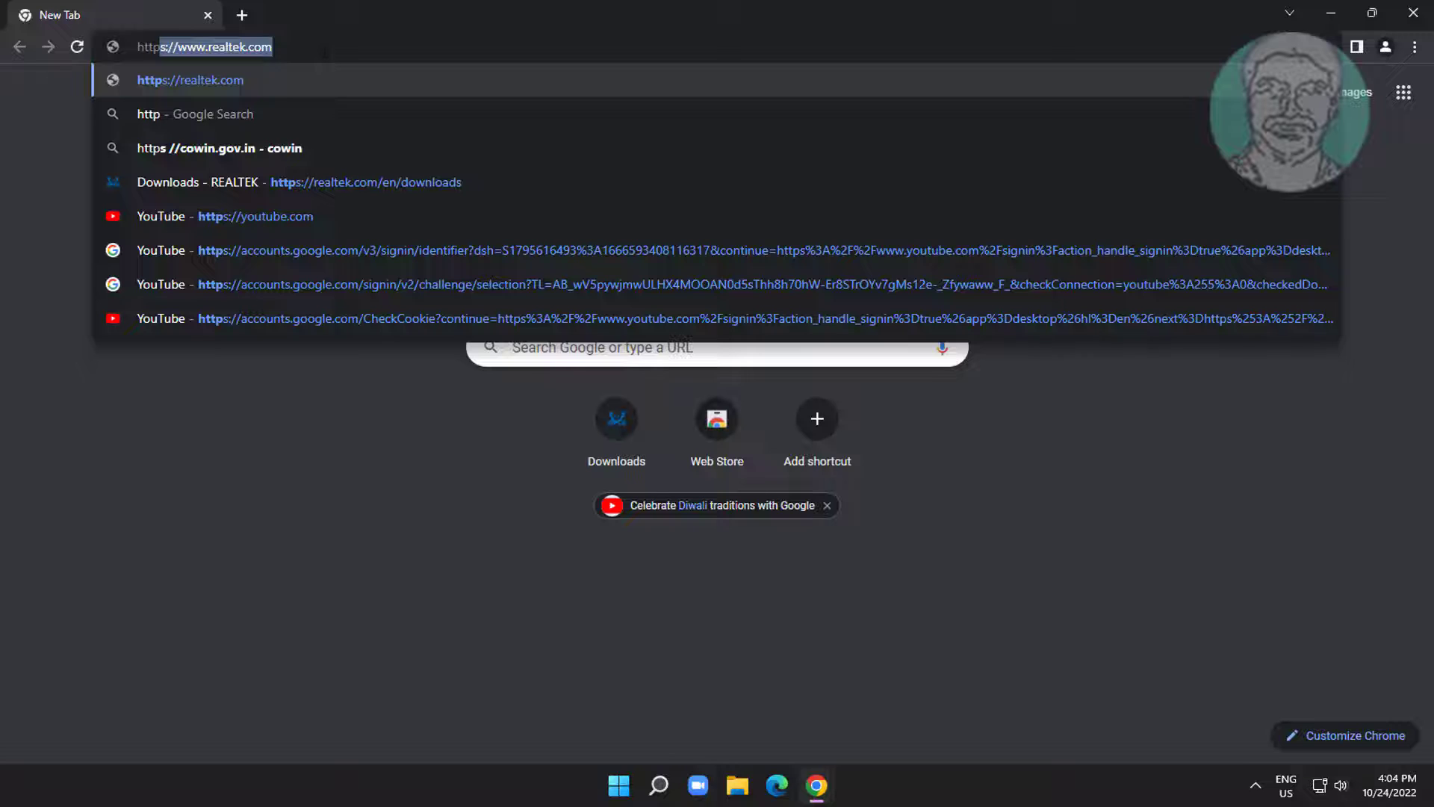
{"action": "type", "text": "s://"}
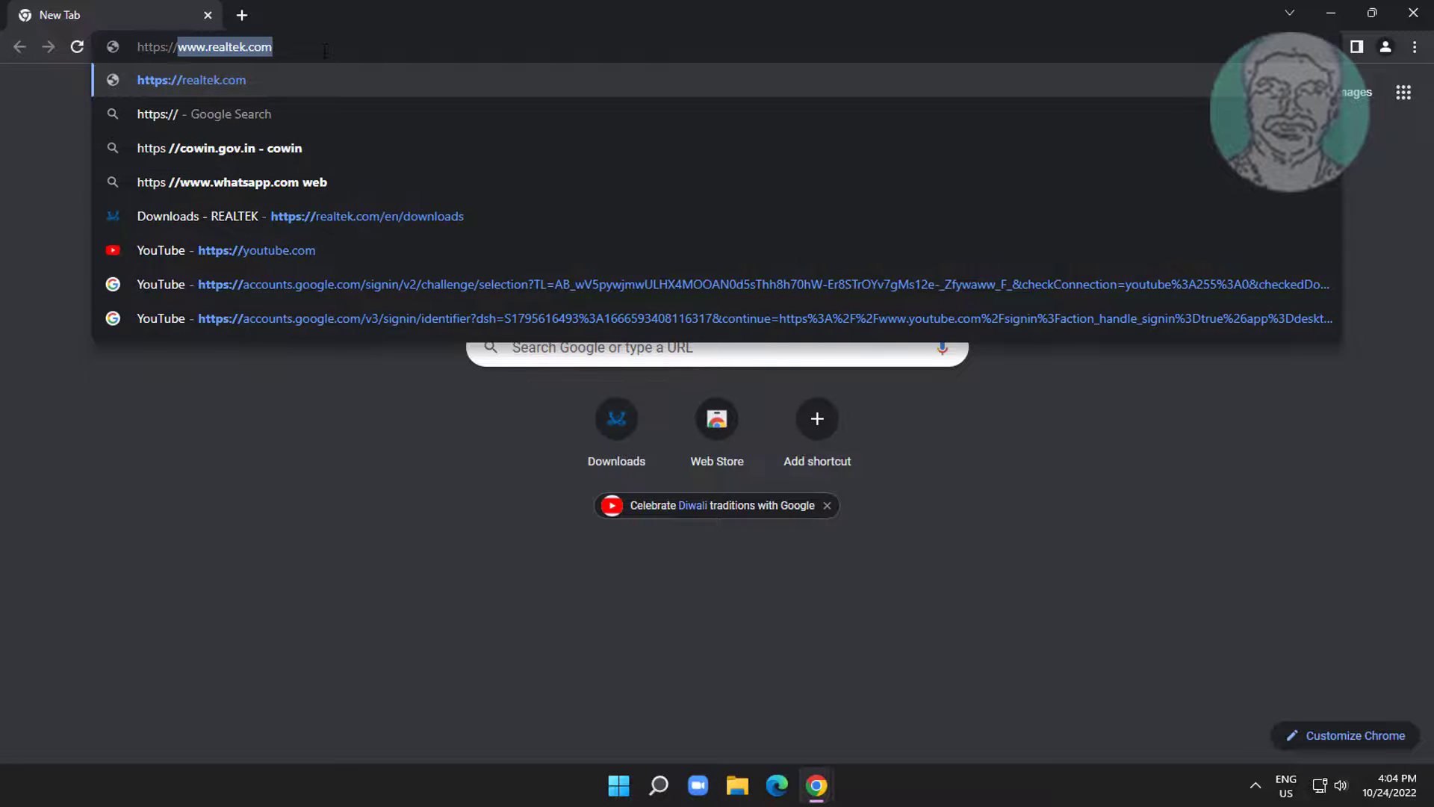
{"action": "type", "text": "www.re"}
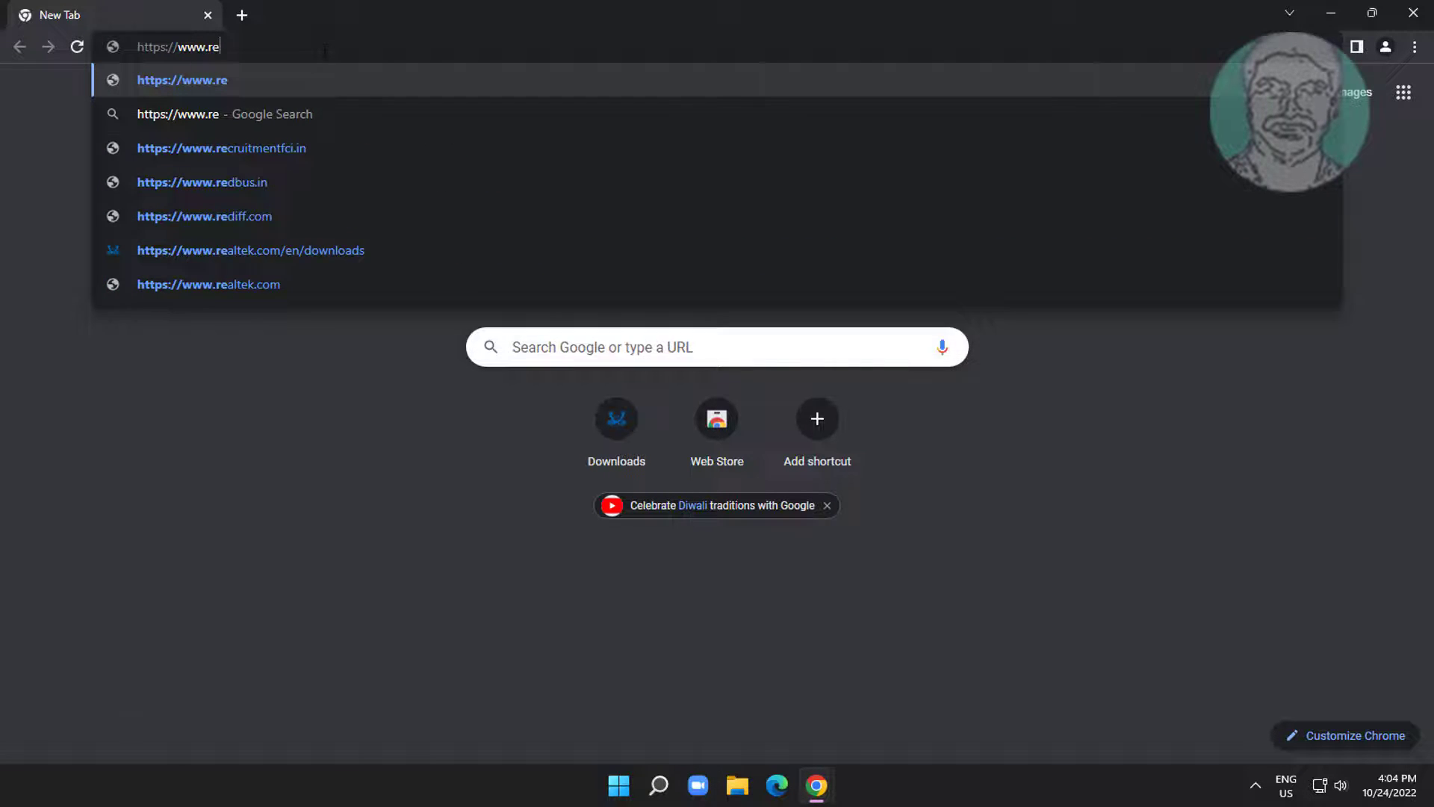
{"action": "type", "text": "altek.co"}
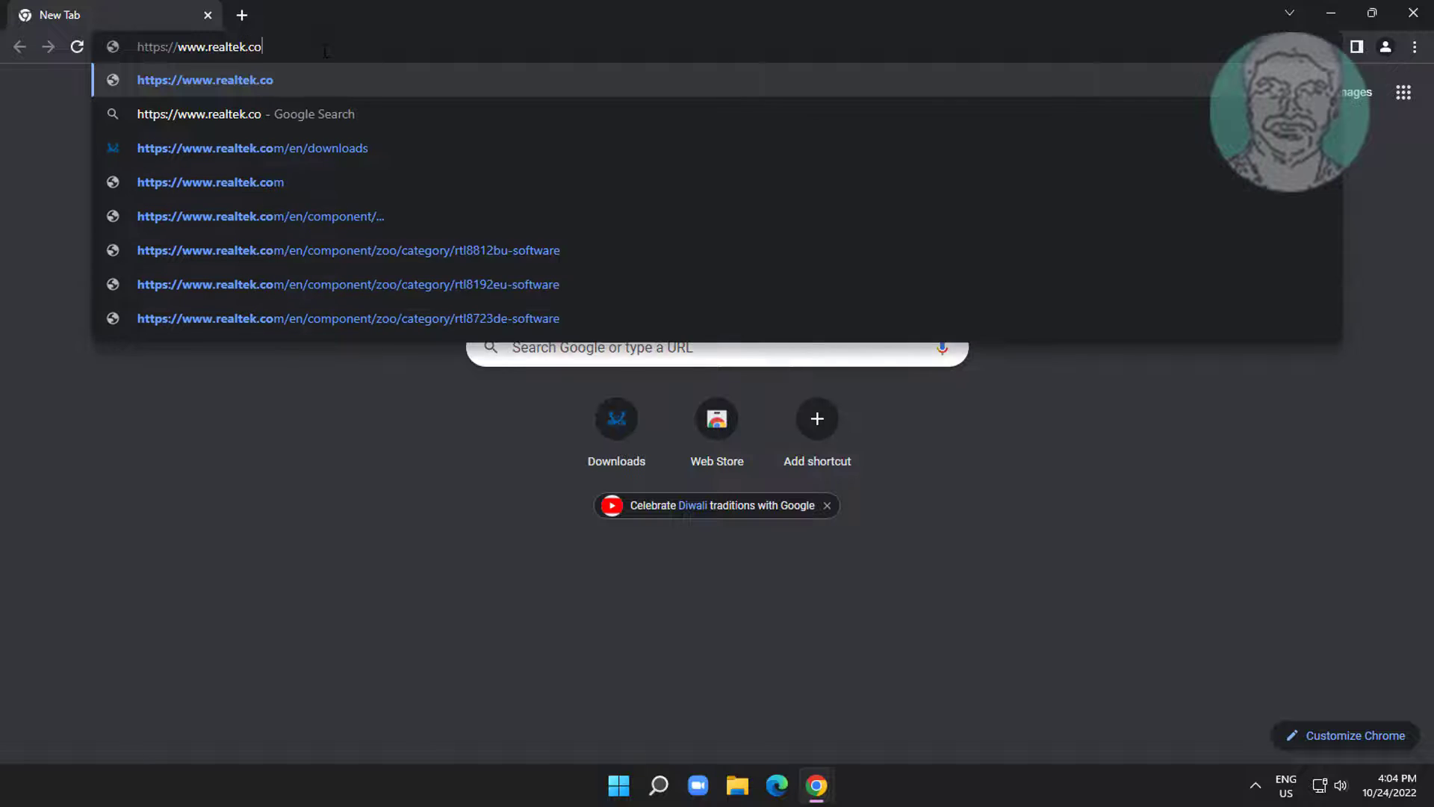
{"action": "type", "text": "m/en/downloa"}
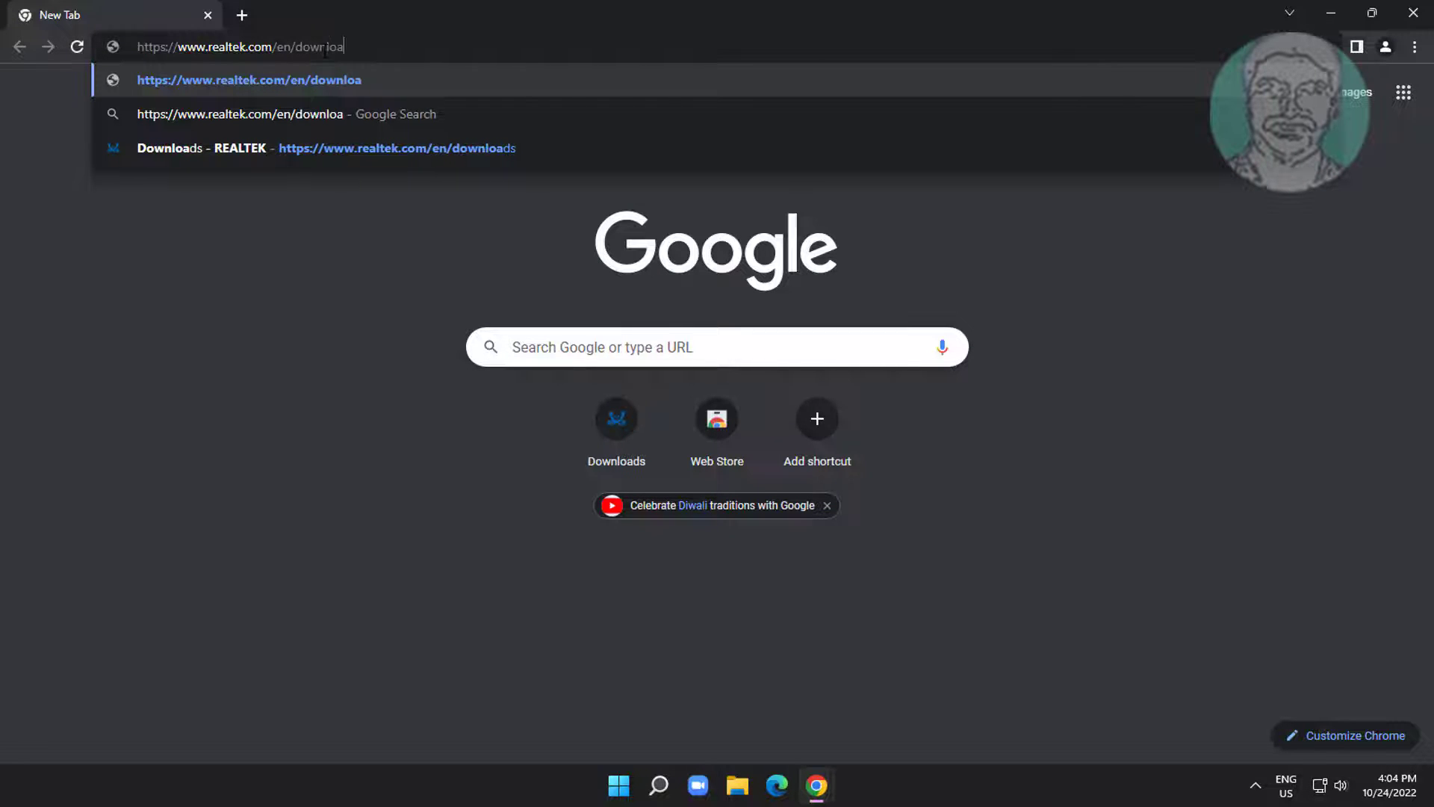
{"action": "type", "text": "ds"}
{"action": "key", "text": "Return"}
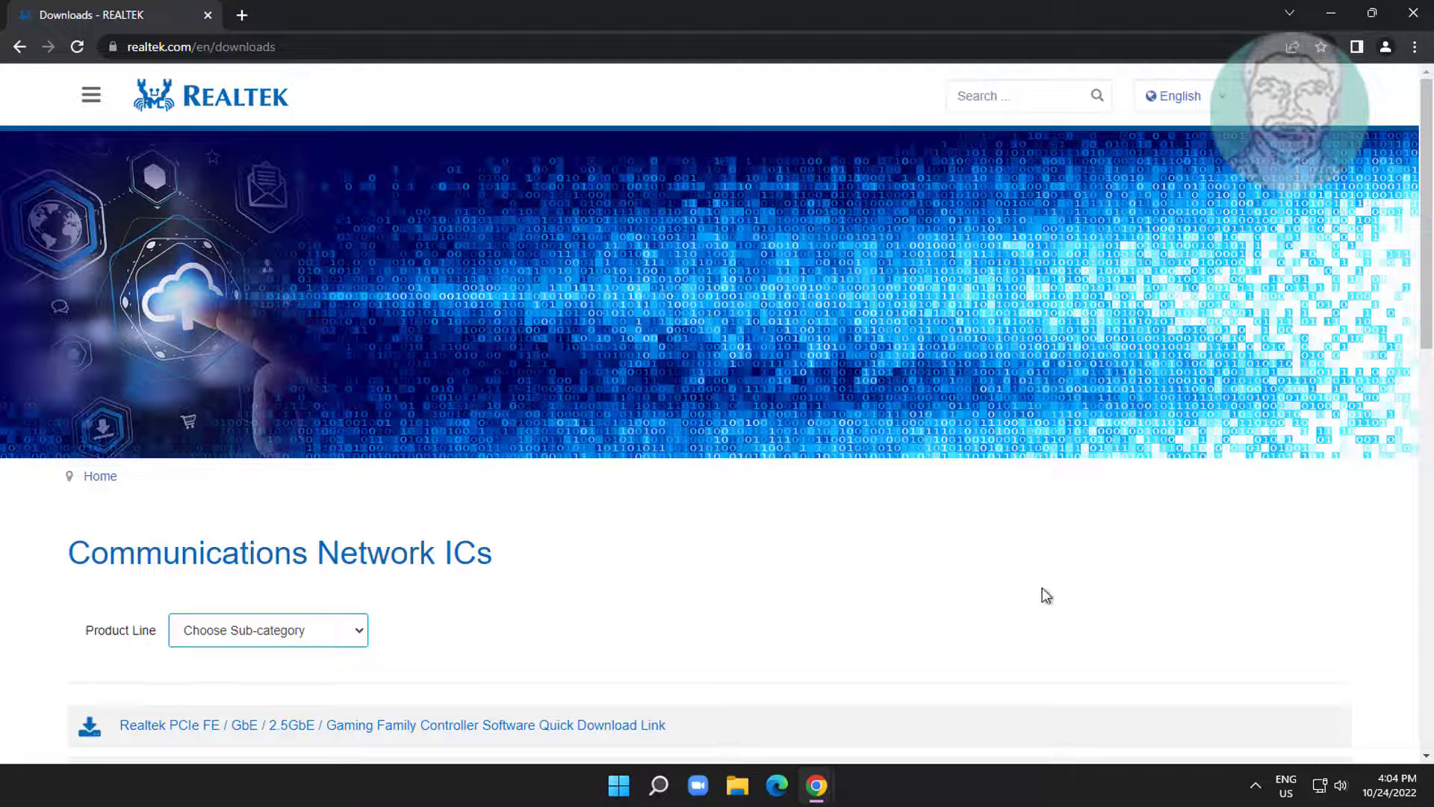
Navigate Realtek's menu to Downloads > Computer Peripheral ICs and filter by PC Audio Codecs
{"action": "left_click", "coordinate": [92, 94]}
{"action": "left_click", "coordinate": [70, 466]}
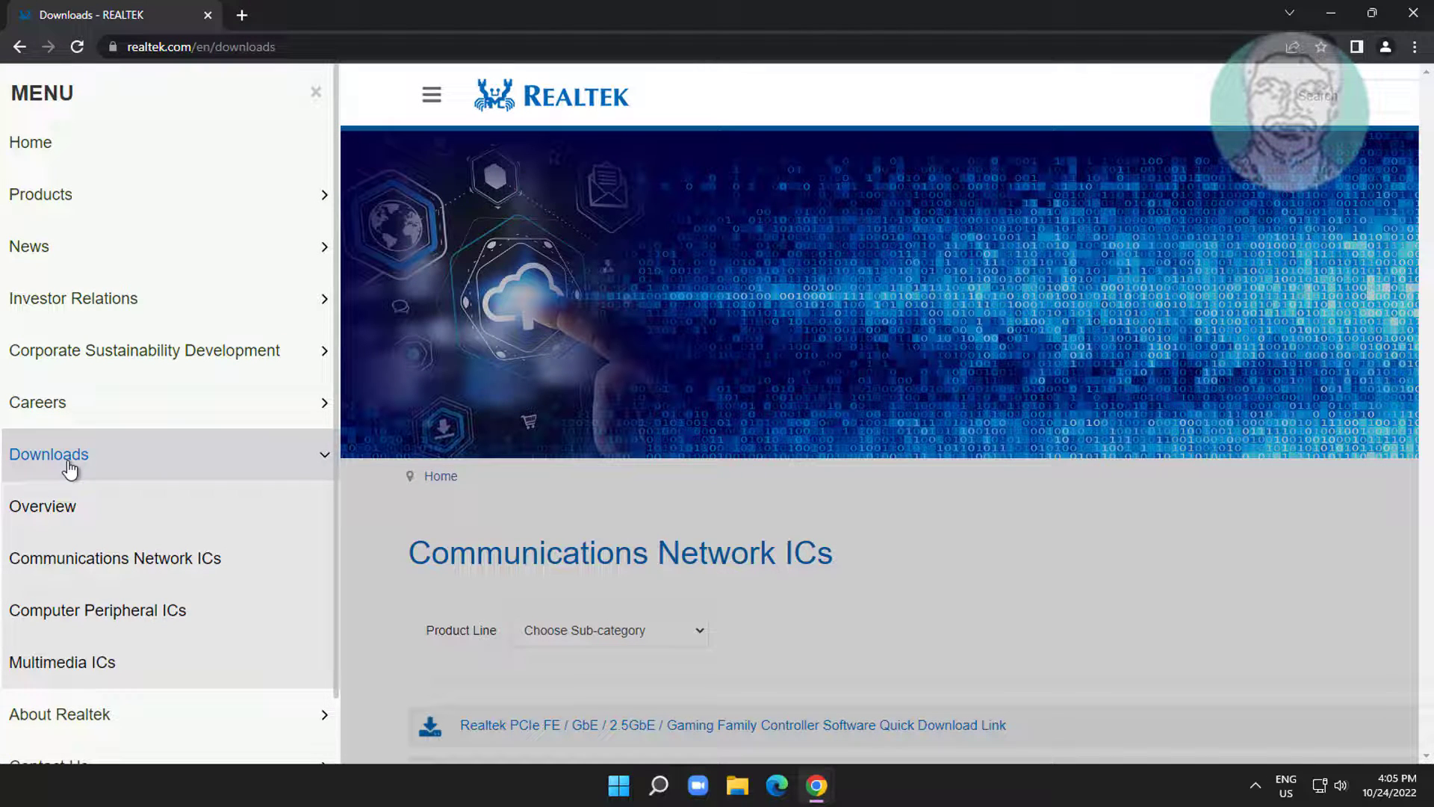
{"action": "left_click", "coordinate": [155, 623]}
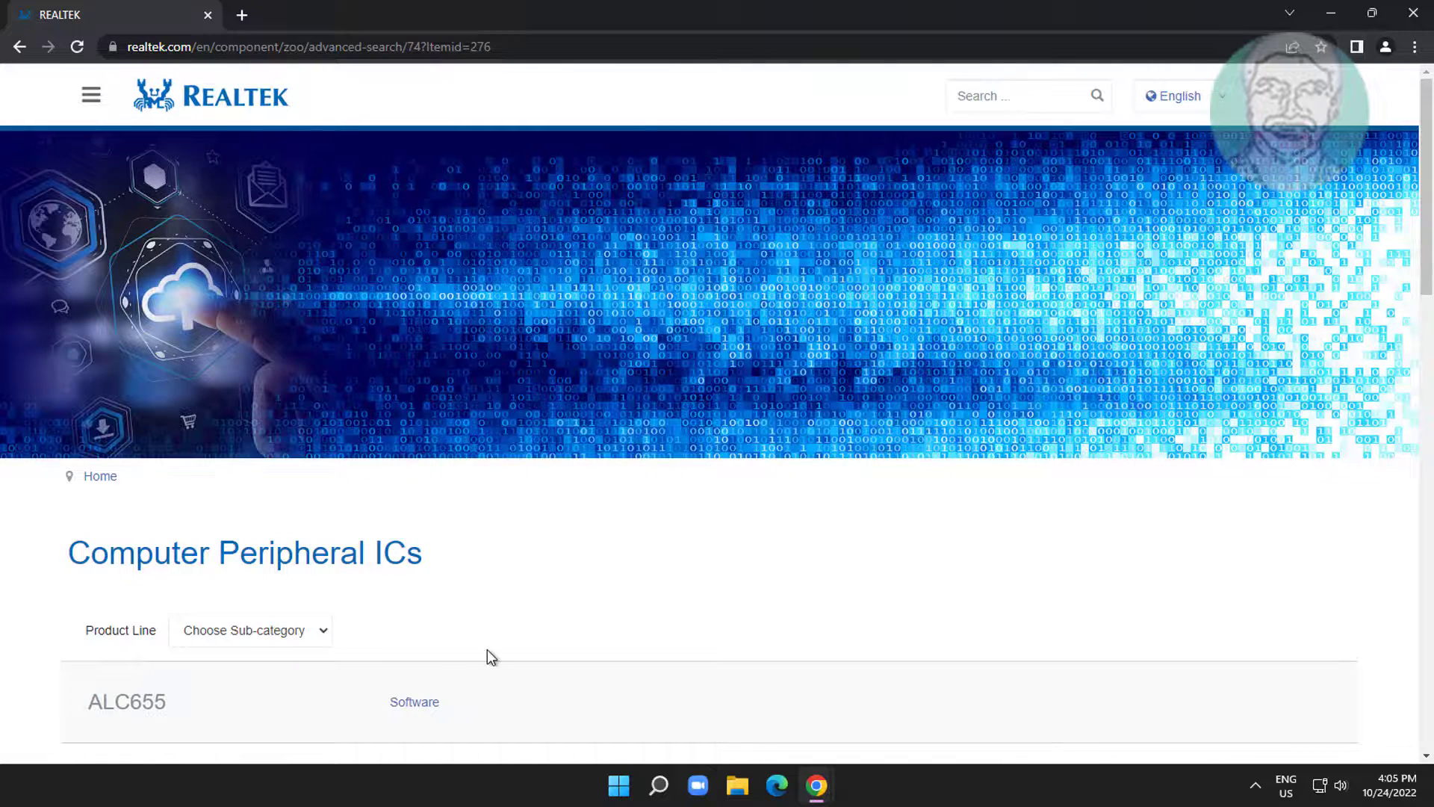
{"action": "scroll", "coordinate": [487, 649], "scroll_direction": "down", "scroll_amount": 2}
{"action": "scroll", "coordinate": [487, 650], "scroll_direction": "down", "scroll_amount": 4}
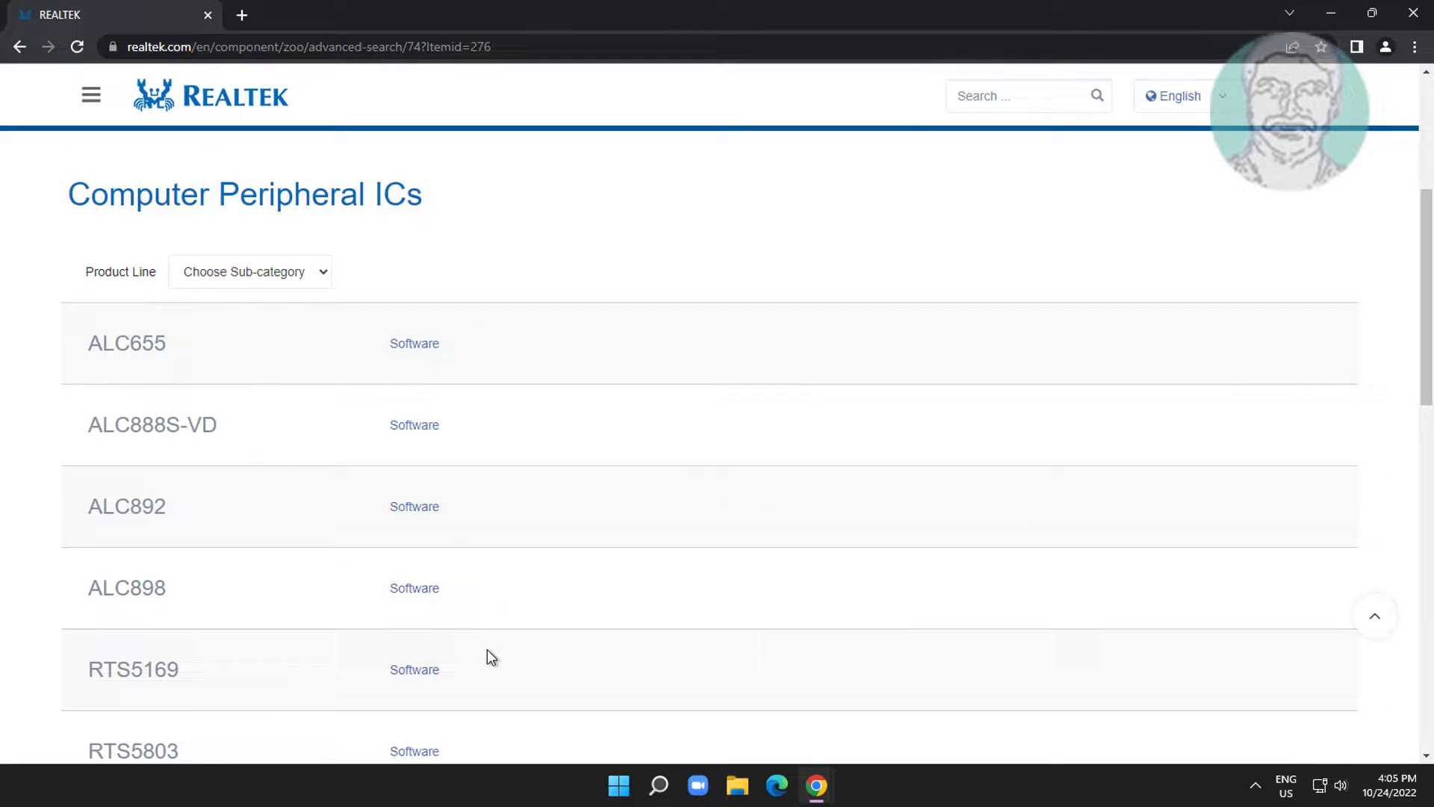
{"action": "scroll", "coordinate": [228, 573], "scroll_direction": "up", "scroll_amount": 2}
{"action": "left_click", "coordinate": [297, 277]}
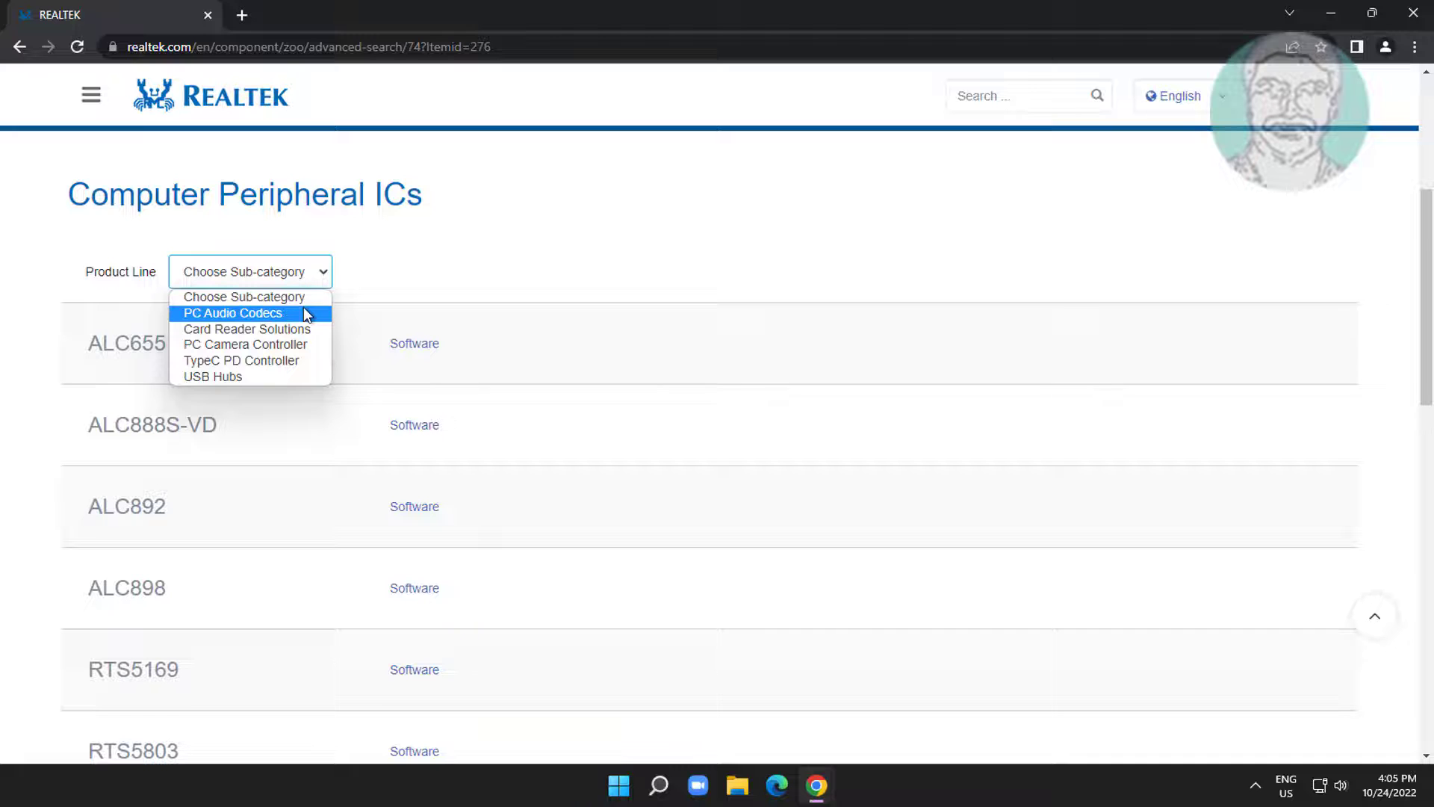
{"action": "left_click", "coordinate": [304, 312]}
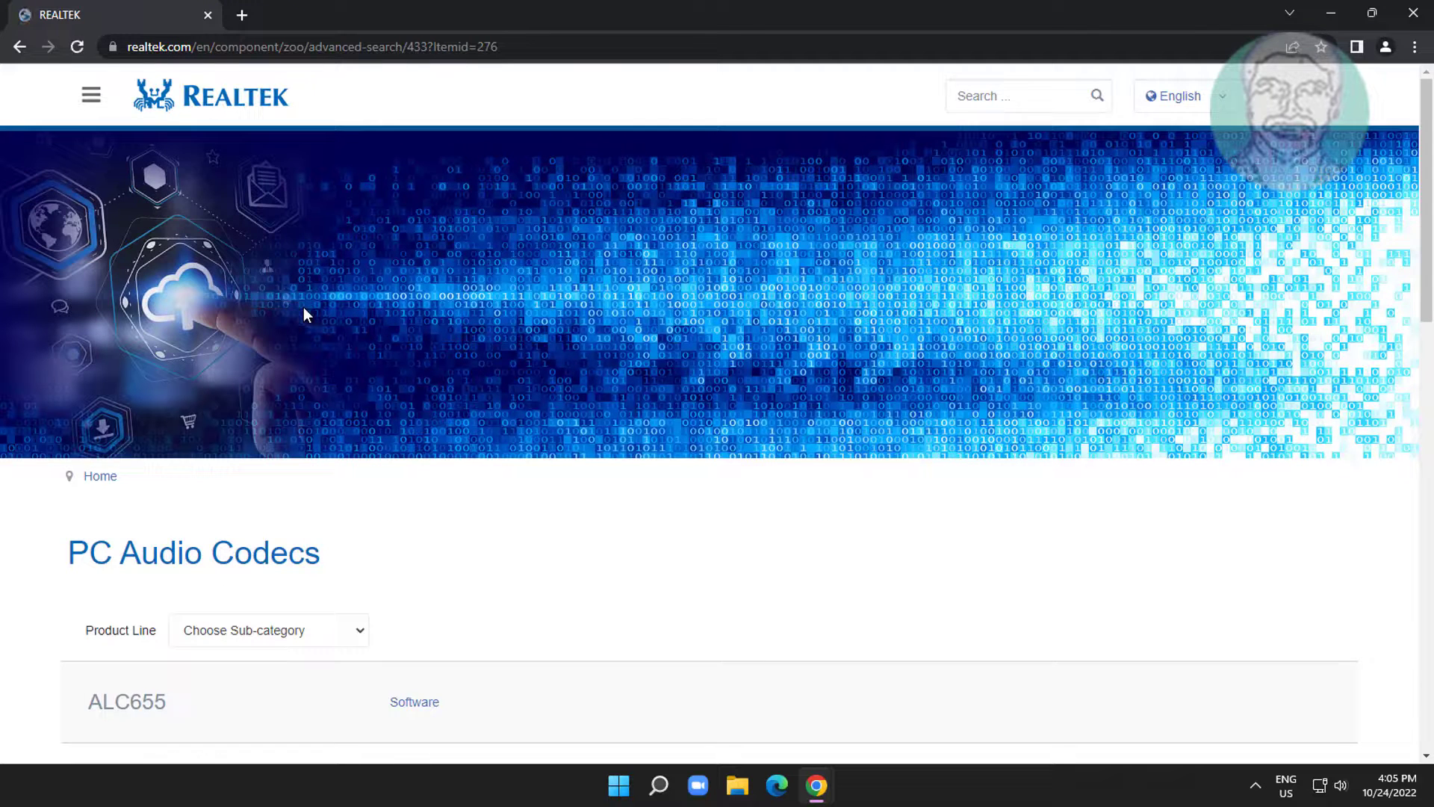
Open the ALC655 software downloads listing
{"action": "scroll", "coordinate": [406, 558], "scroll_direction": "down", "scroll_amount": 5}
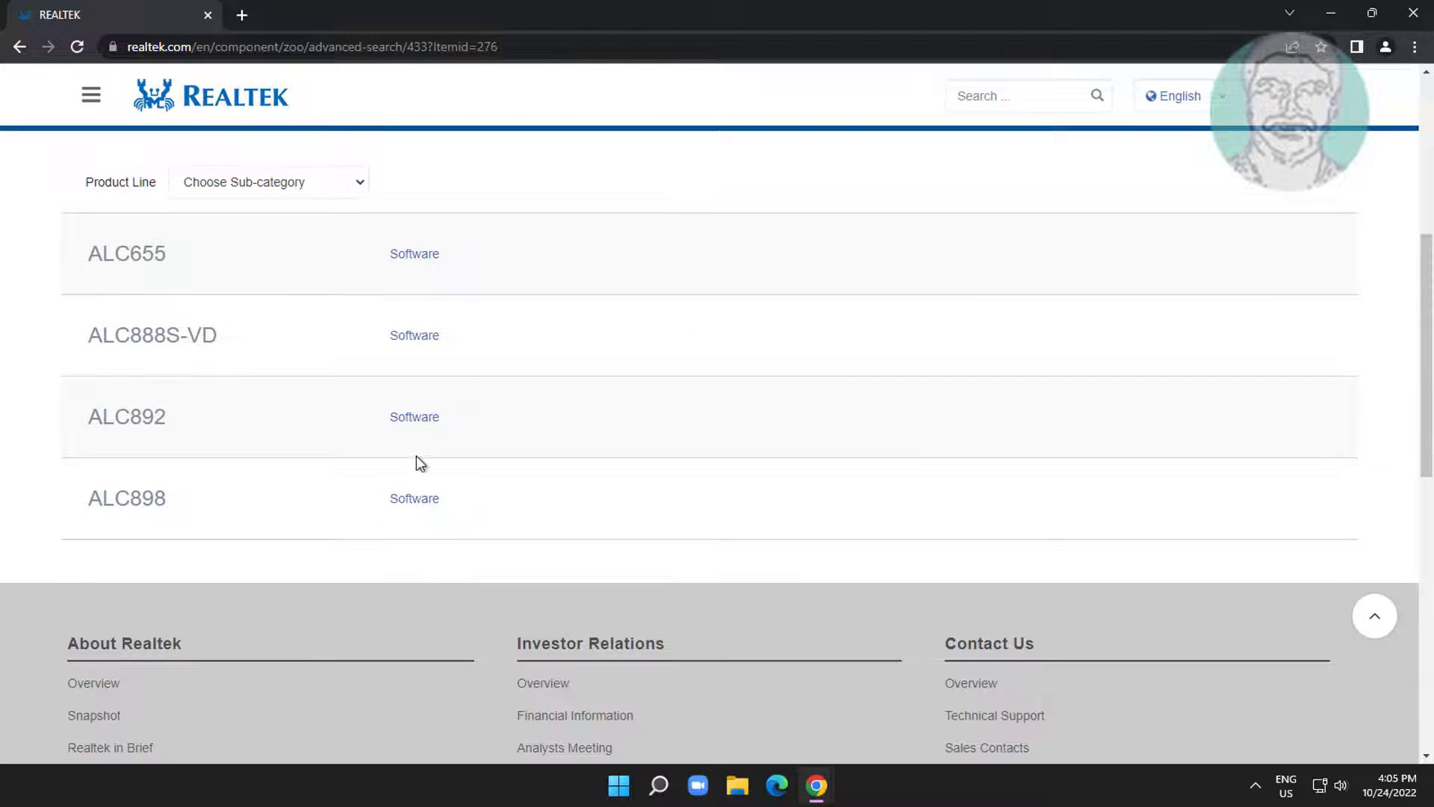
{"action": "scroll", "coordinate": [533, 549], "scroll_direction": "up", "scroll_amount": 5}
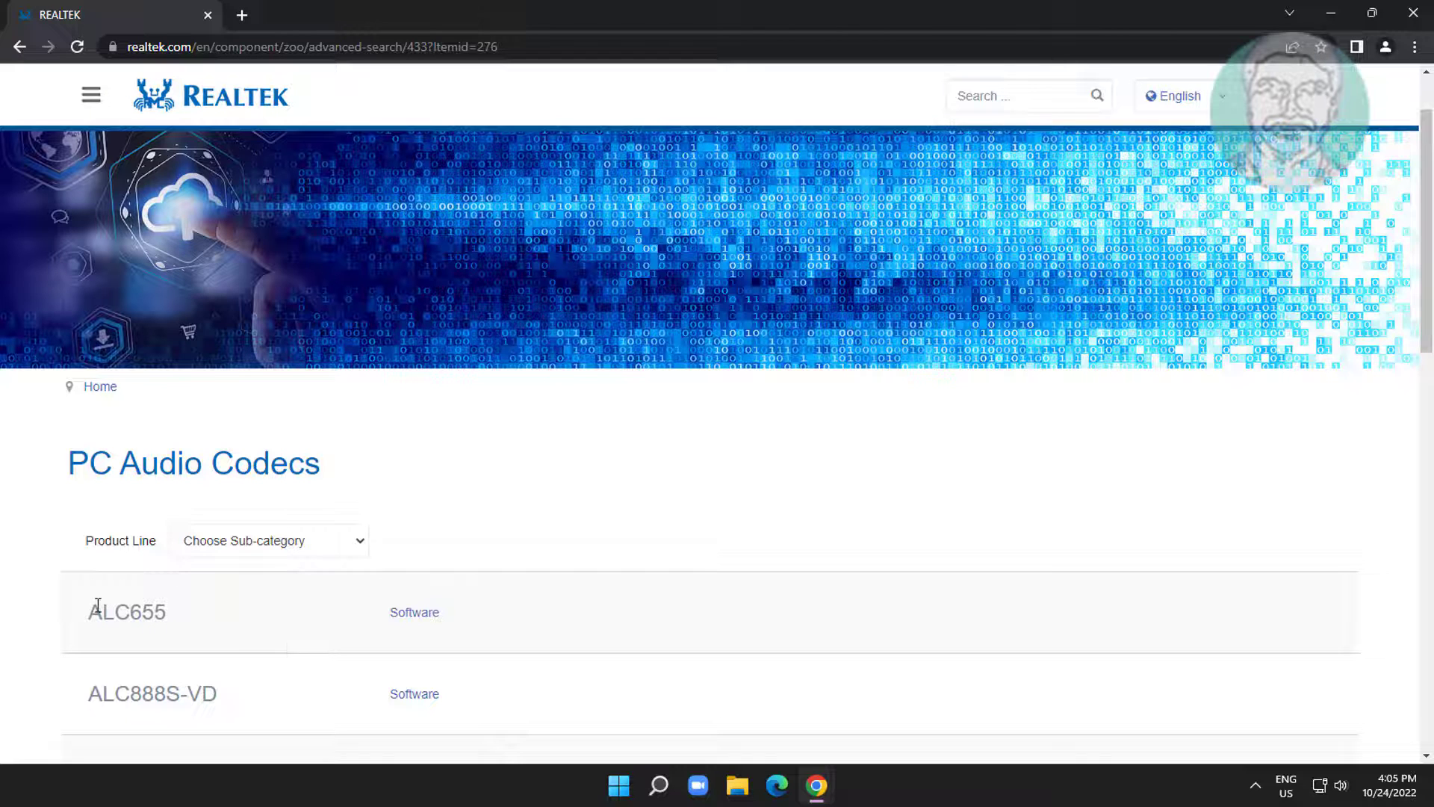
{"action": "left_click", "coordinate": [434, 621]}
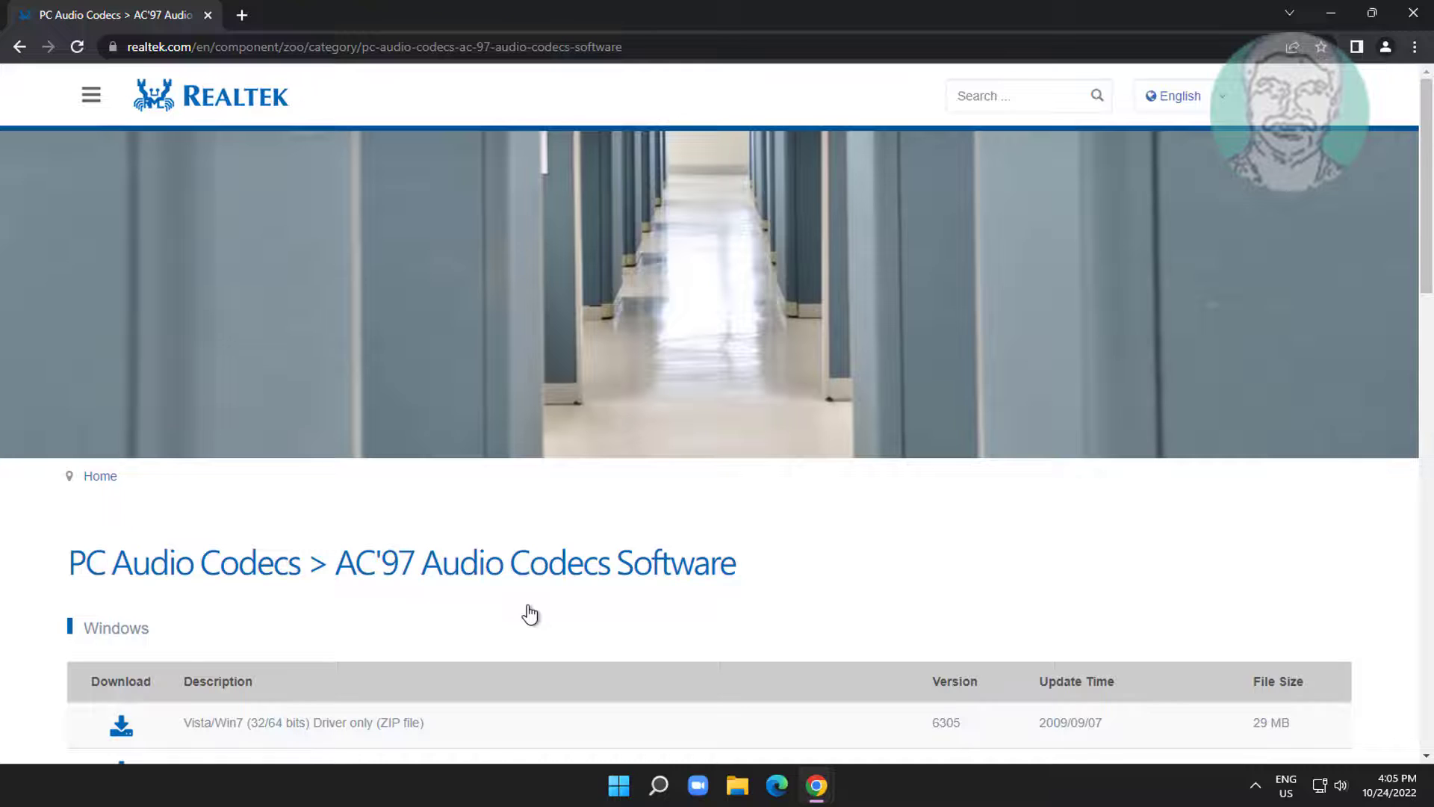
Request the Vista/Win7 driver ZIP and accept the download terms
{"action": "scroll", "coordinate": [530, 614], "scroll_direction": "down", "scroll_amount": 2}
{"action": "scroll", "coordinate": [527, 611], "scroll_direction": "down", "scroll_amount": 2}
{"action": "left_click", "coordinate": [119, 375]}
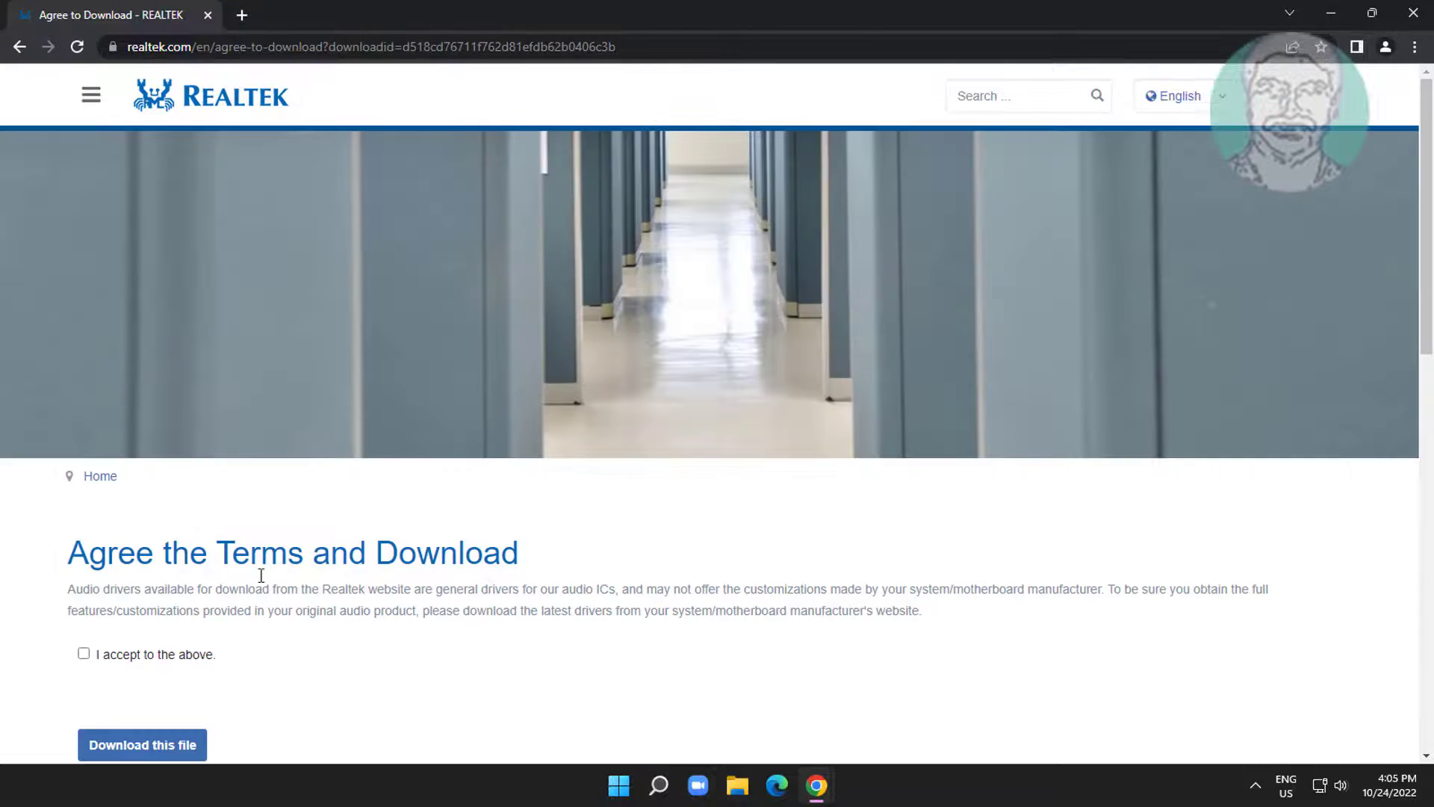
{"action": "scroll", "coordinate": [231, 590], "scroll_direction": "down", "scroll_amount": 2}
{"action": "left_click", "coordinate": [84, 474]}
{"action": "left_click", "coordinate": [155, 571]}
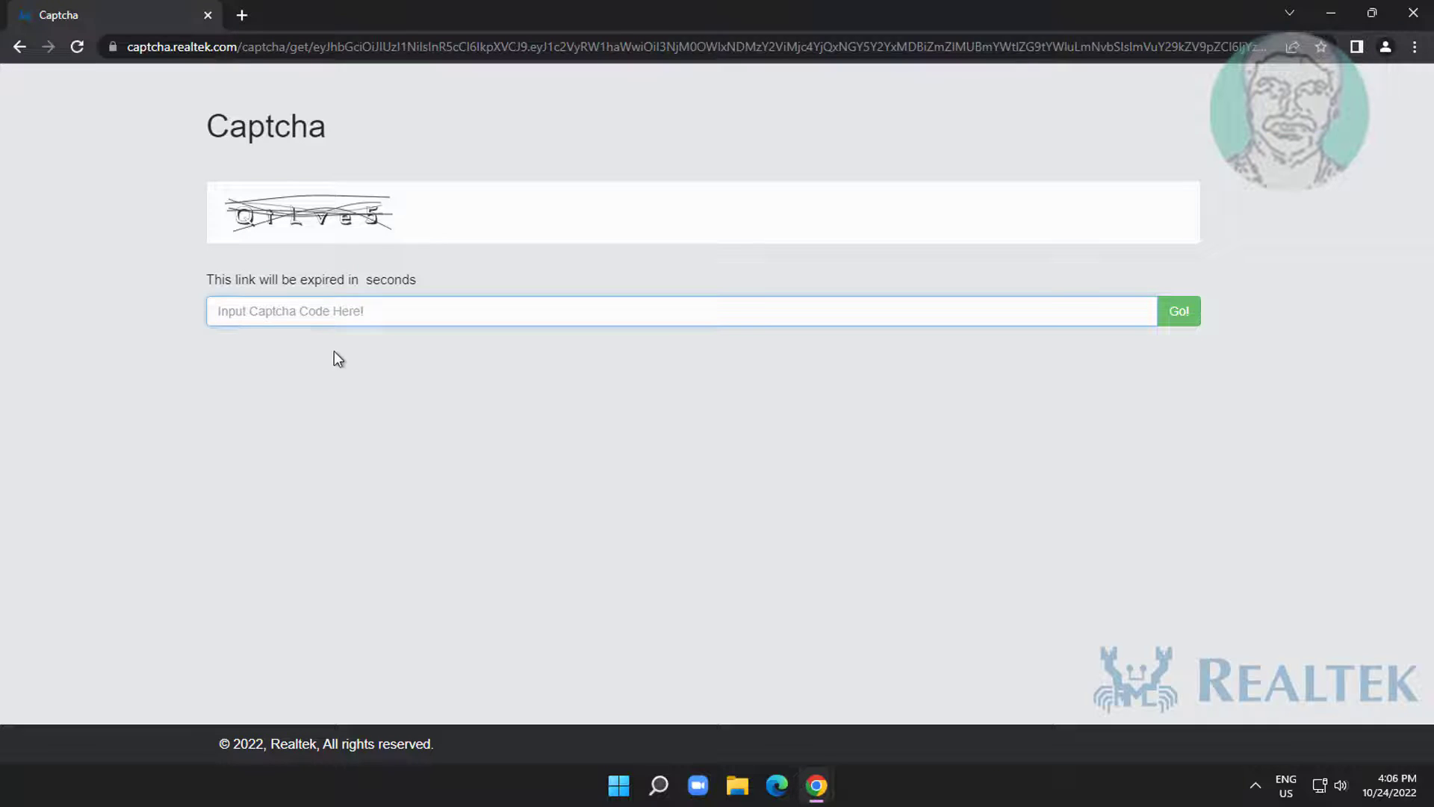
Enter the captcha code and submit it to start the 29.7 MB driver ZIP download
{"action": "left_click", "coordinate": [314, 318]}
{"action": "type", "text": "q"}
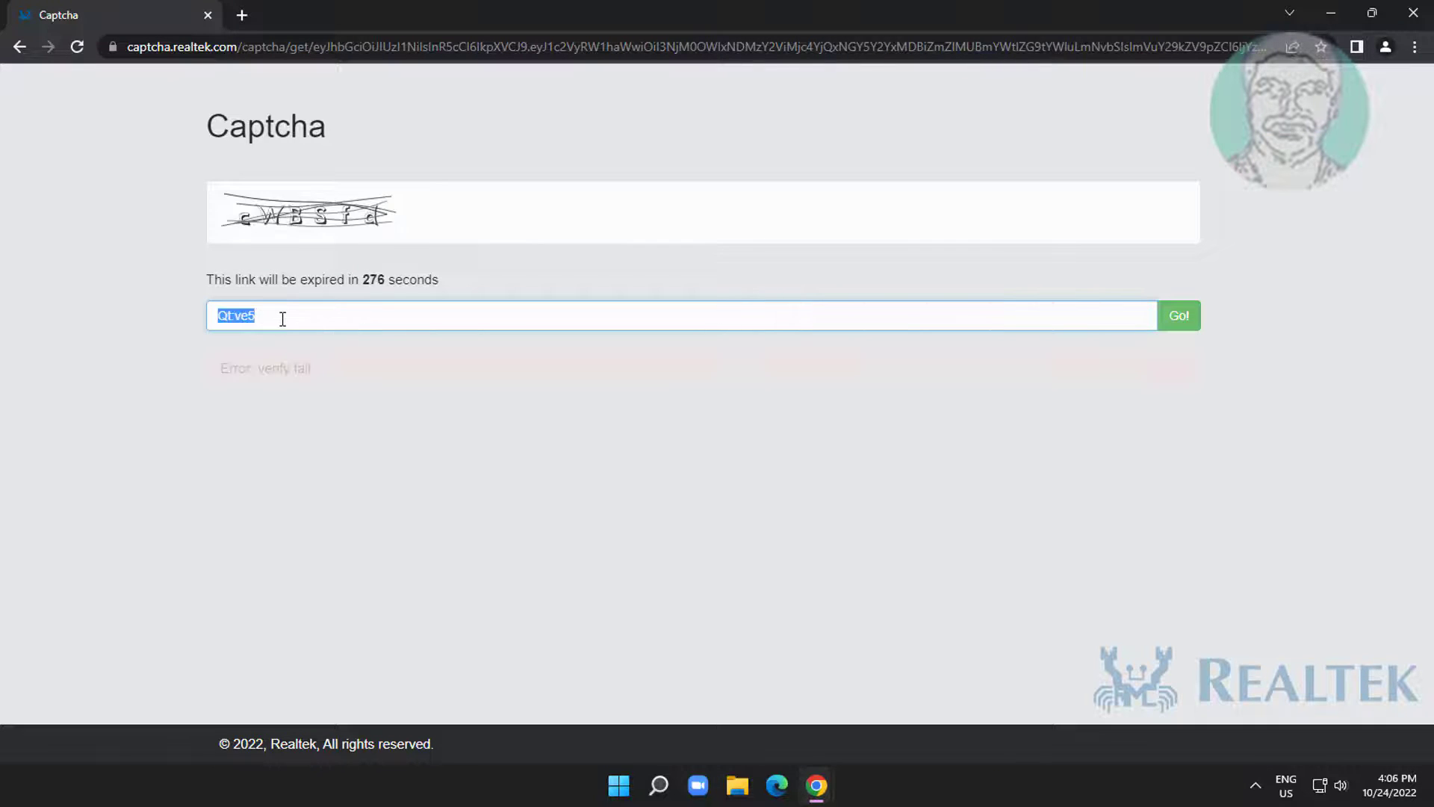
{"action": "type", "text": "c"}
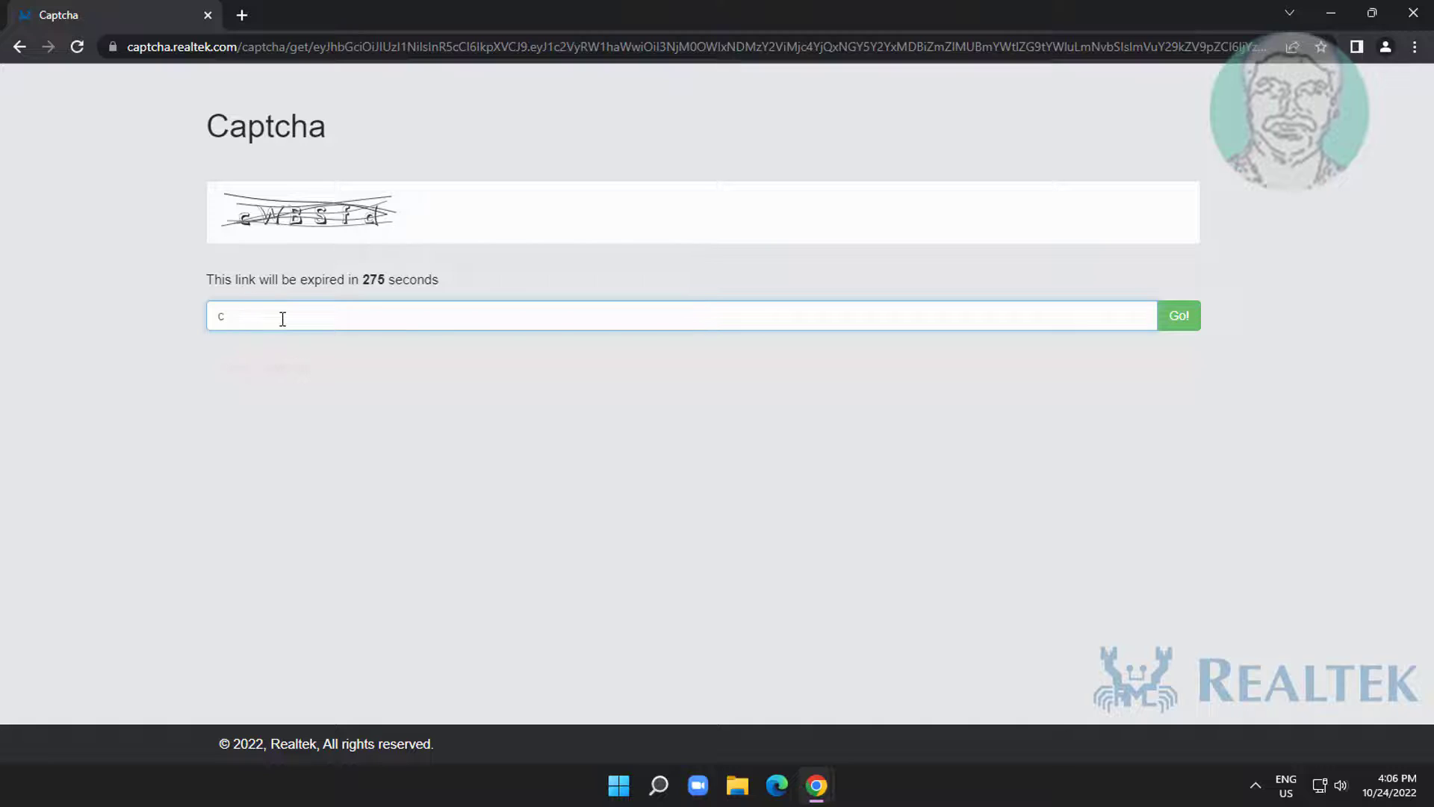
{"action": "type", "text": "WBSfd"}
{"action": "left_click", "coordinate": [1169, 325]}
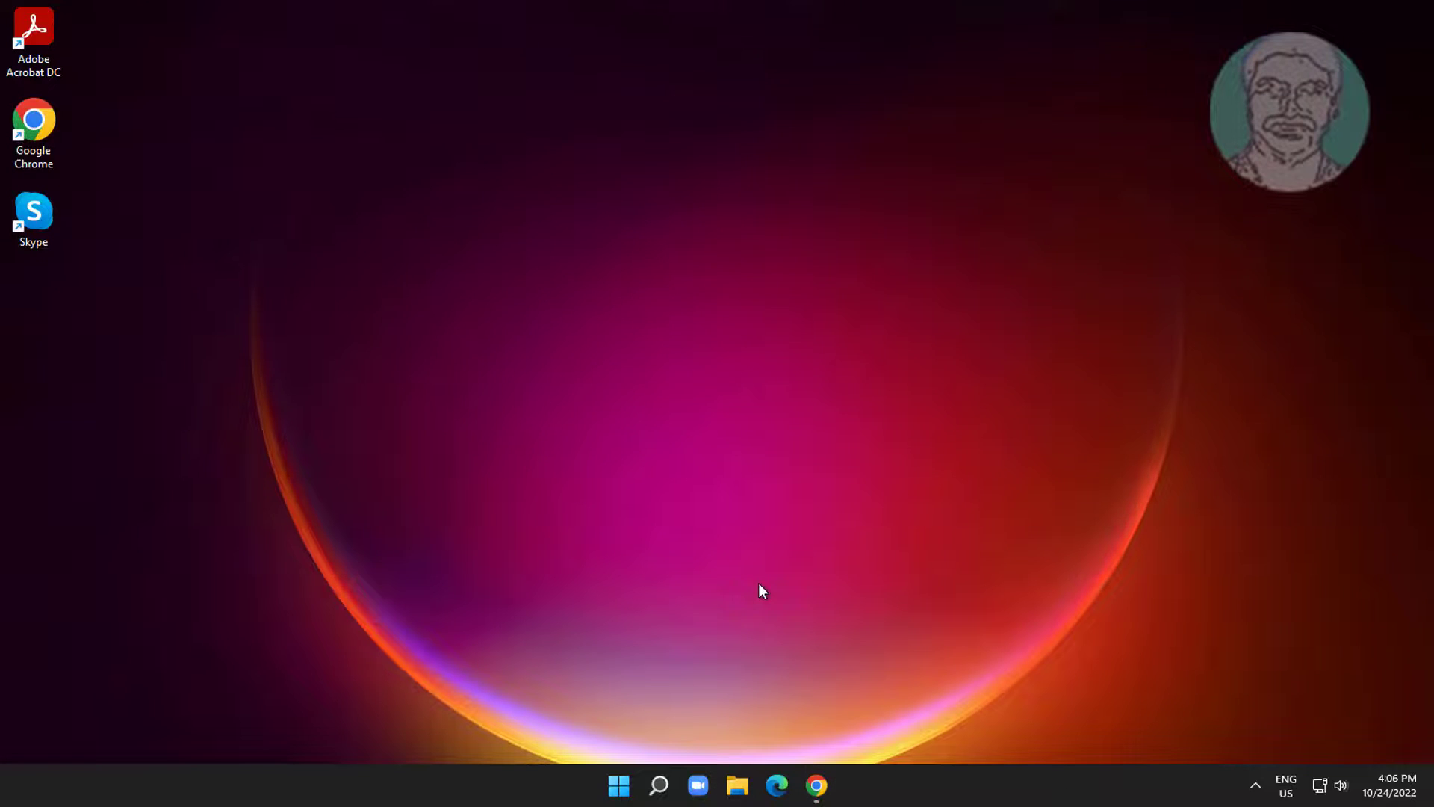
Launch Device Manager from the Start button's Win+X menu
{"action": "right_click", "coordinate": [616, 791]}
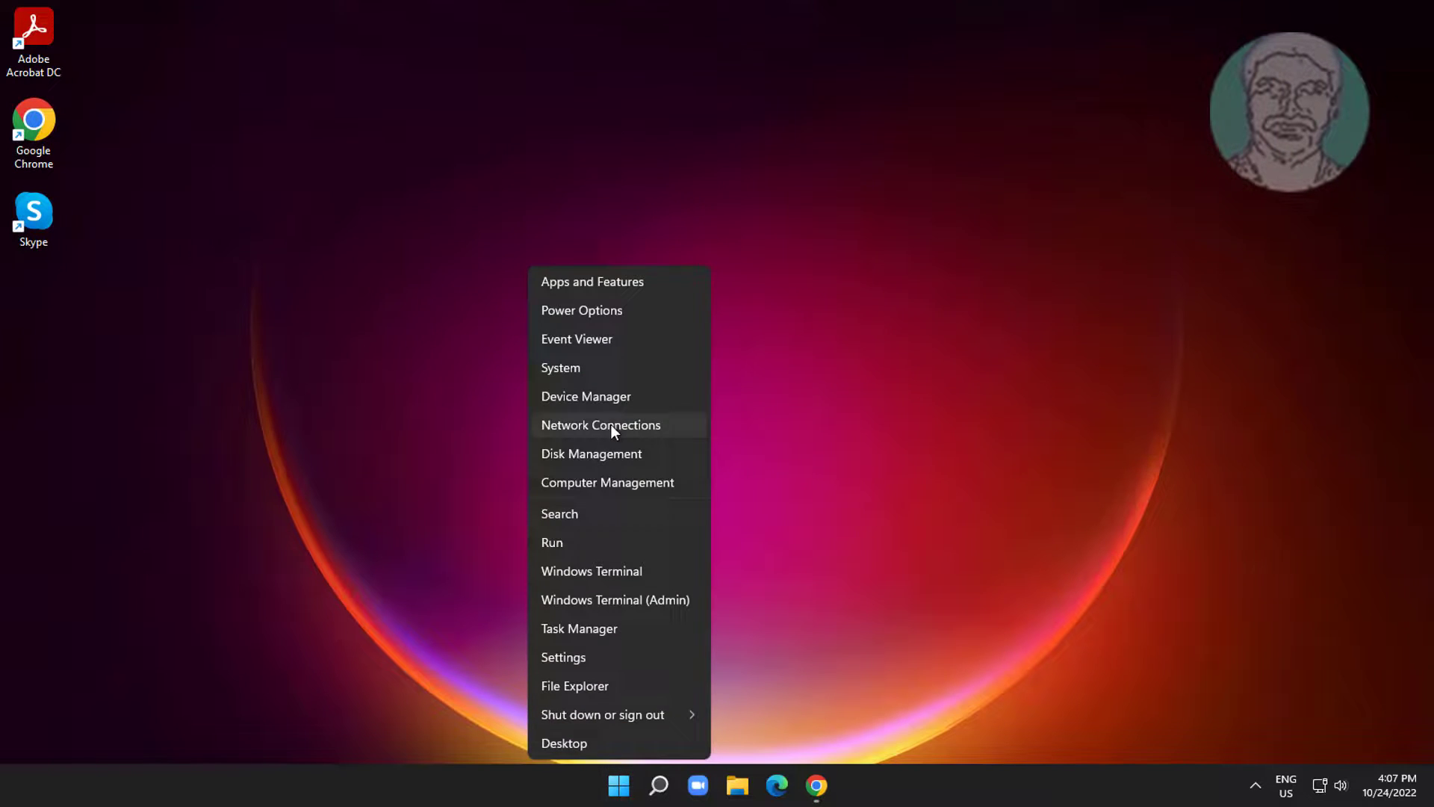
{"action": "left_click", "coordinate": [609, 396]}
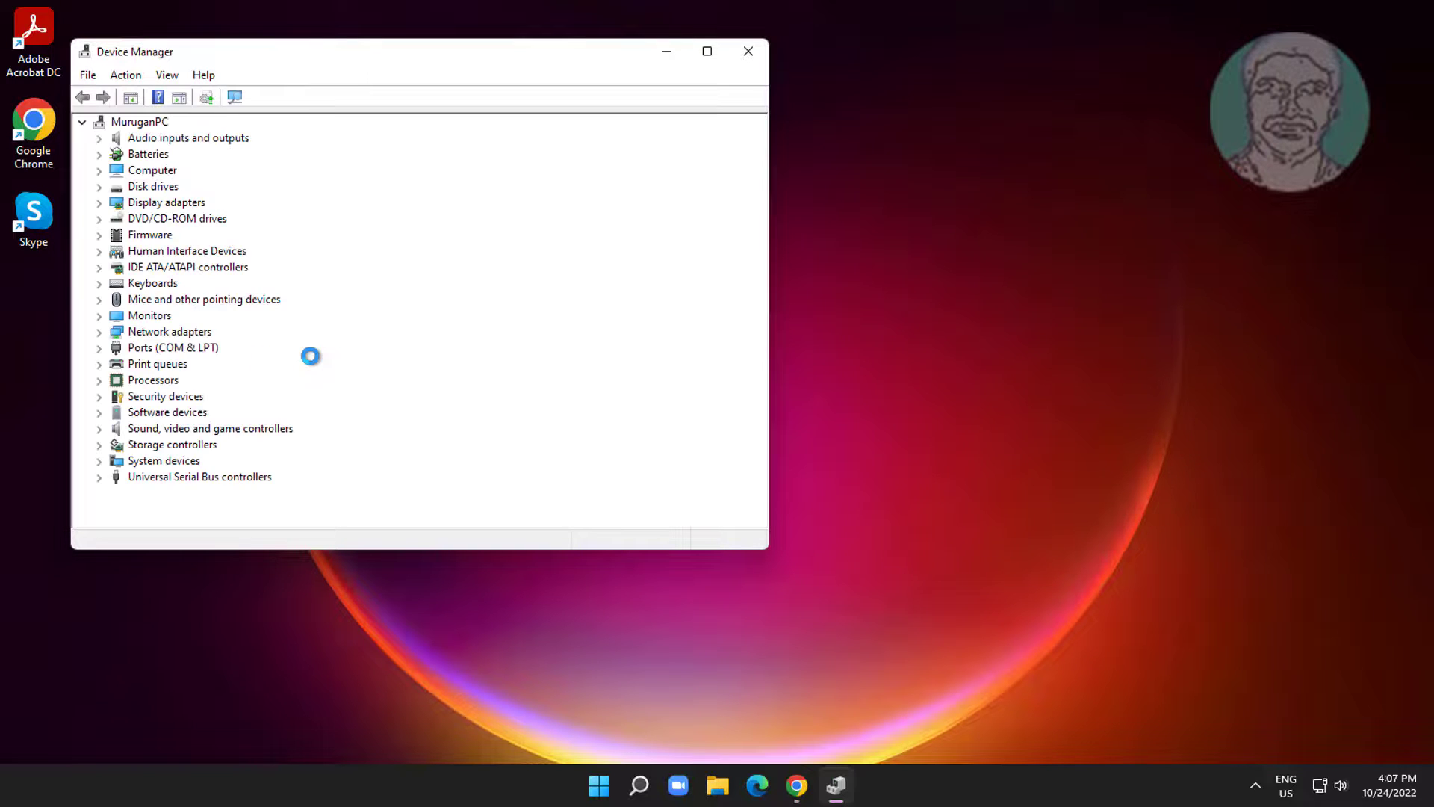
Open Properties for the High Definition Audio Device under Sound, video and game controllers
{"action": "left_click", "coordinate": [243, 431]}
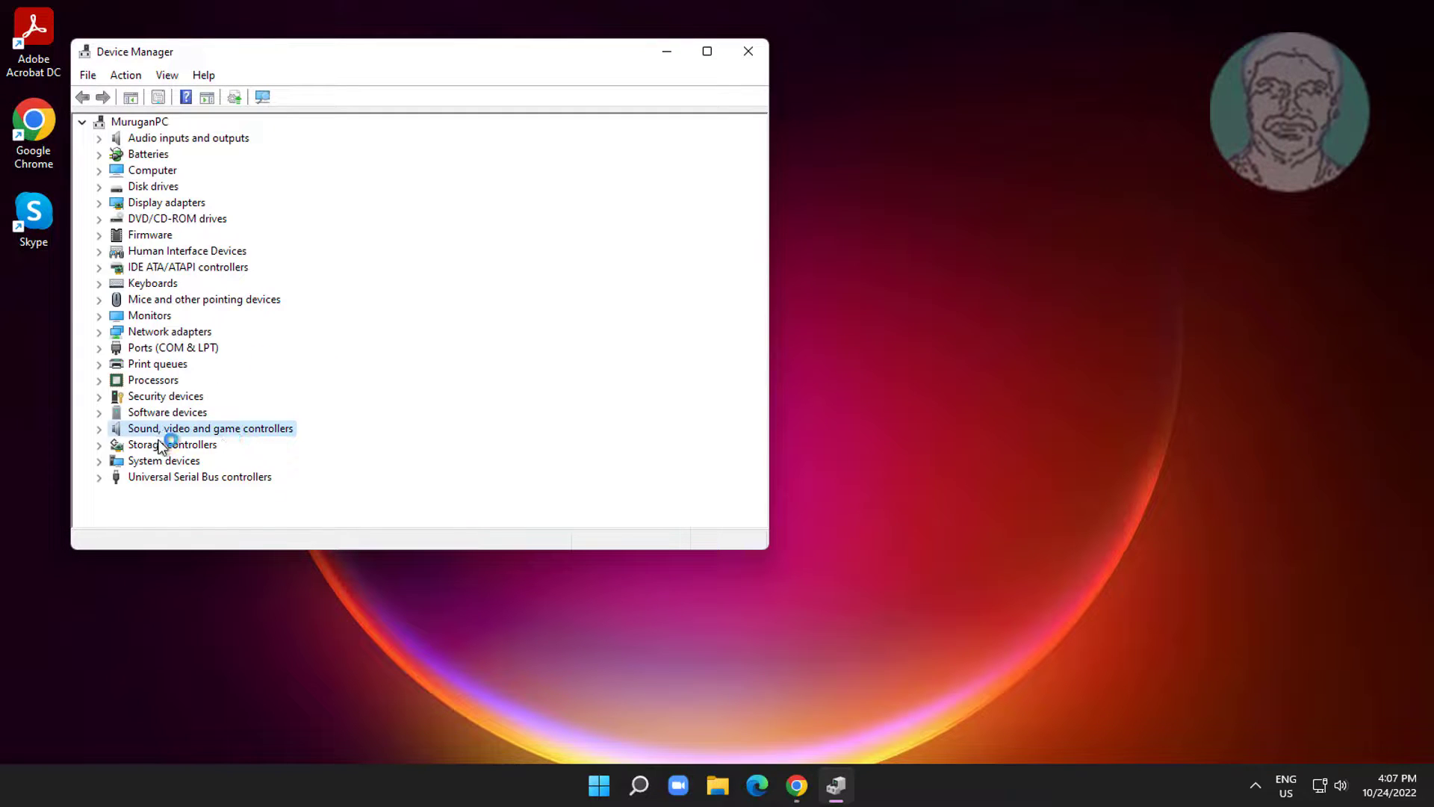
{"action": "double_click", "coordinate": [117, 432]}
{"action": "left_click", "coordinate": [265, 445]}
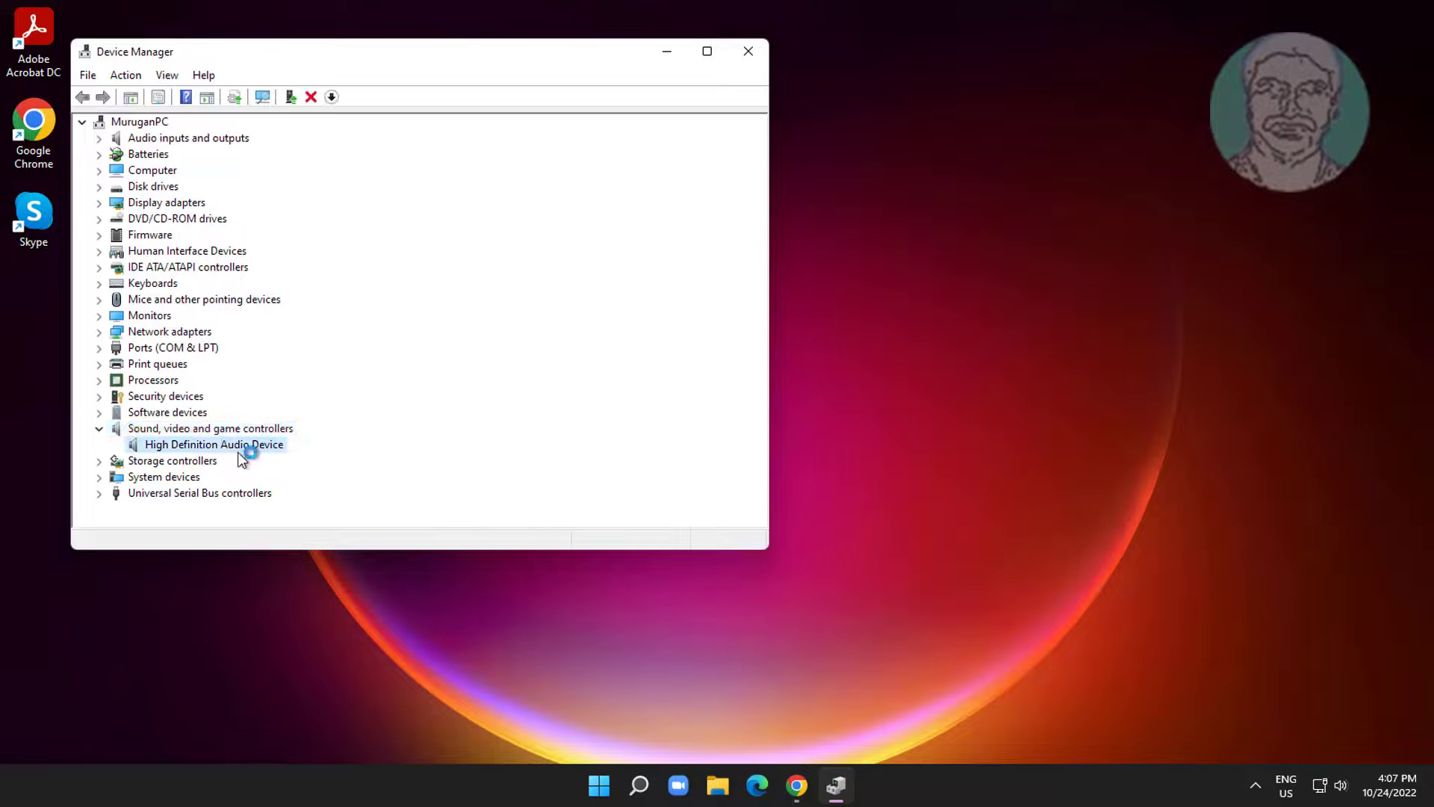
{"action": "right_click", "coordinate": [258, 451]}
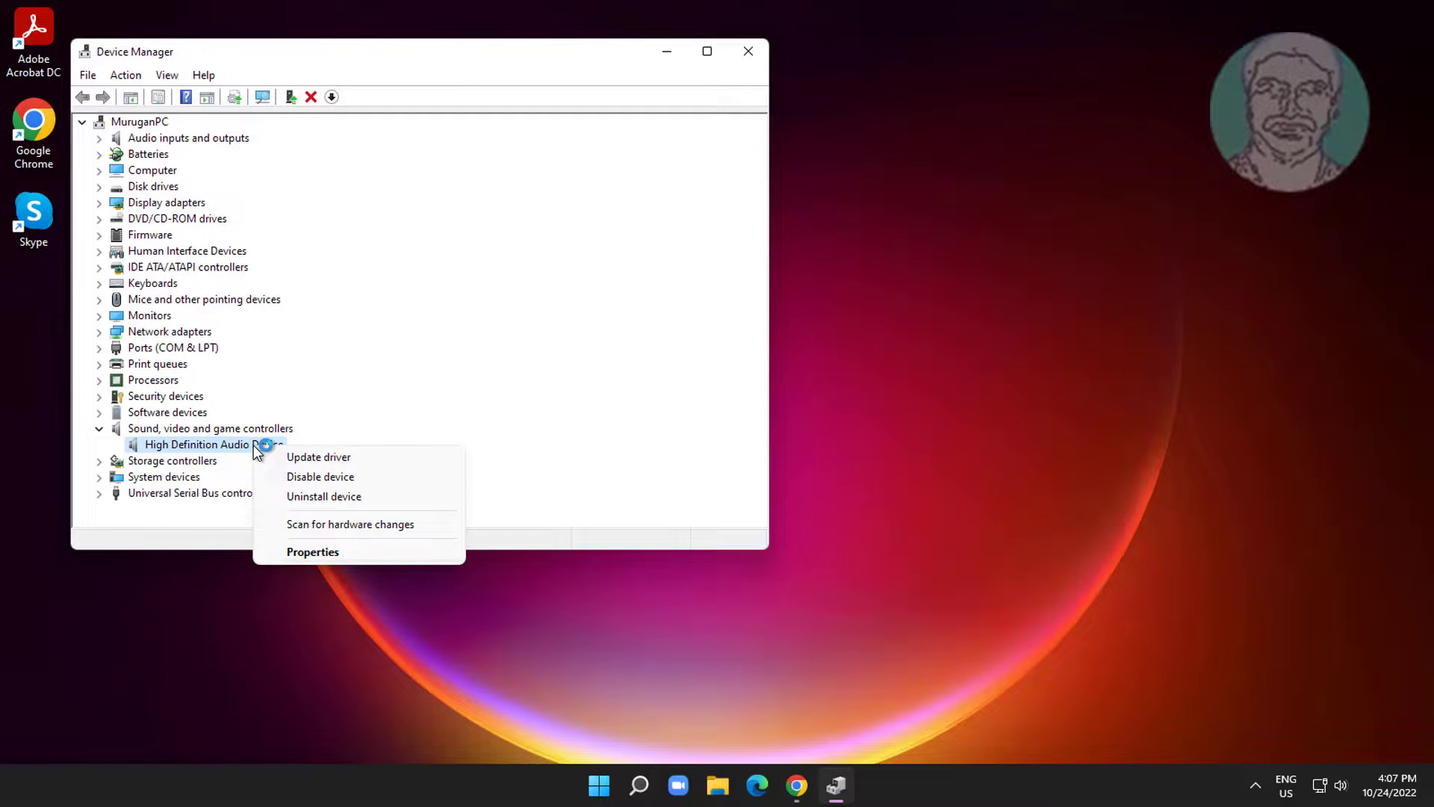
{"action": "left_click", "coordinate": [340, 566]}
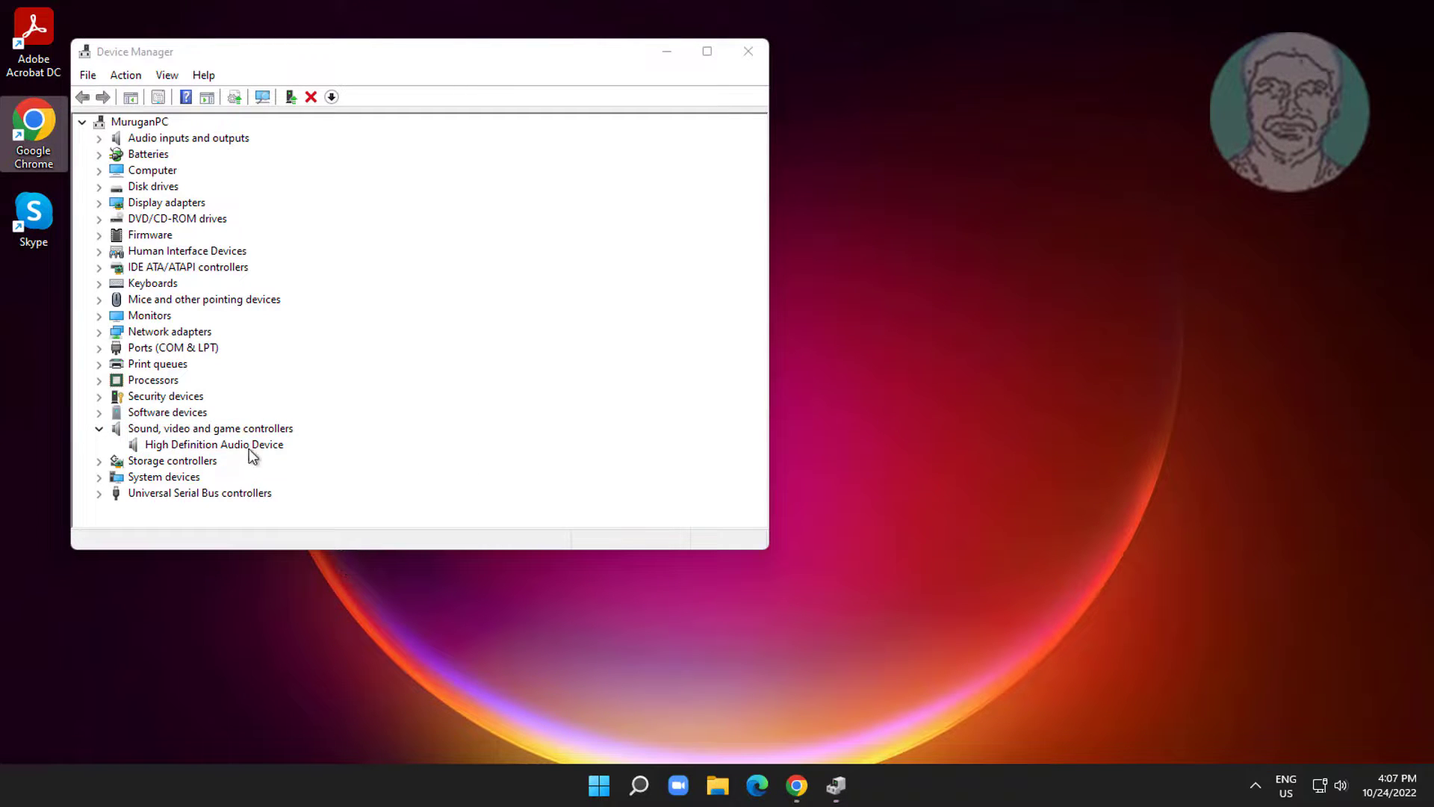
{"action": "left_click", "coordinate": [253, 448]}
{"action": "right_click", "coordinate": [250, 445]}
{"action": "left_click", "coordinate": [316, 558]}
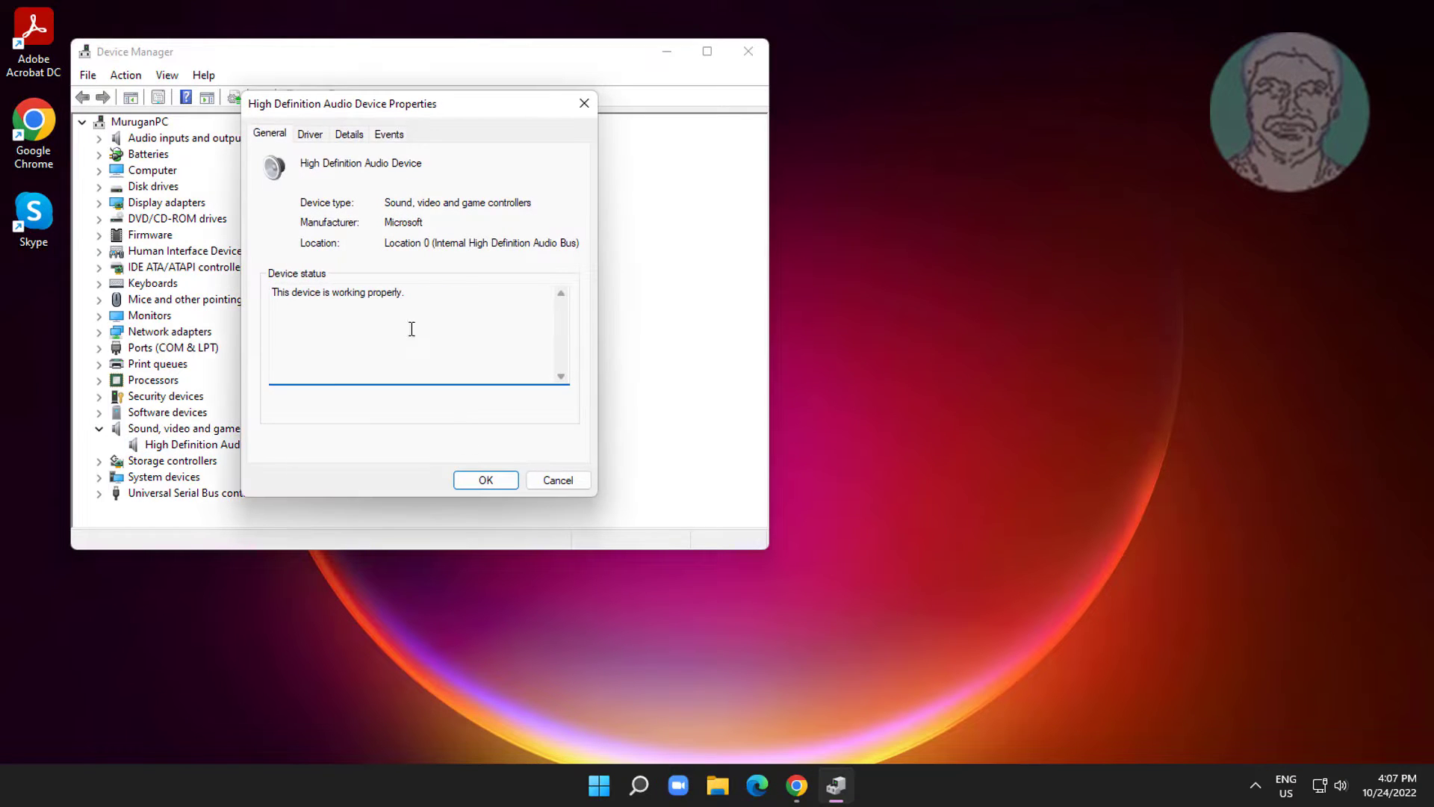
Confirm the device uses the Microsoft driver version 10.0.22000.1, then close Device Manager
{"action": "left_click", "coordinate": [308, 135]}
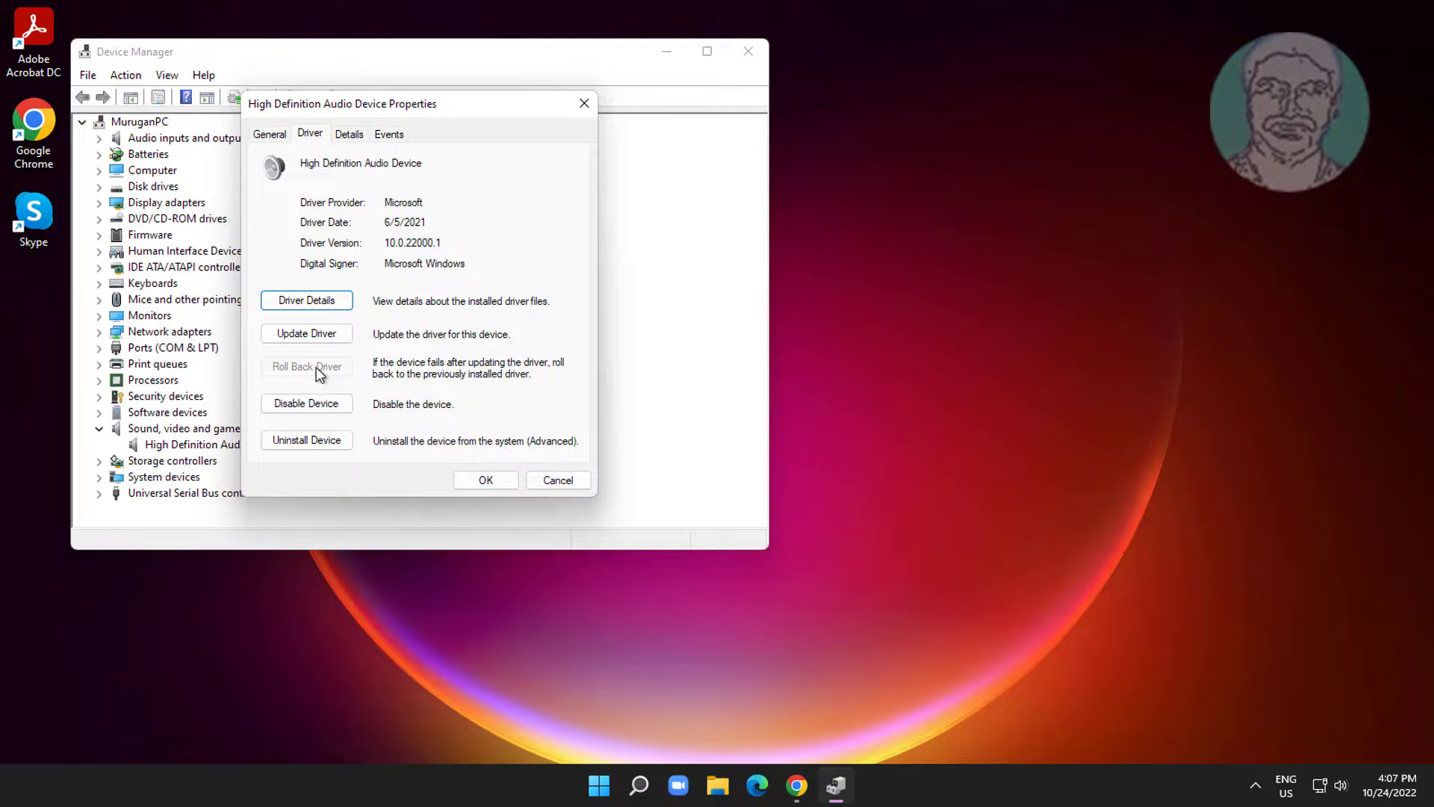
{"action": "left_click", "coordinate": [486, 481]}
{"action": "left_click", "coordinate": [751, 52]}
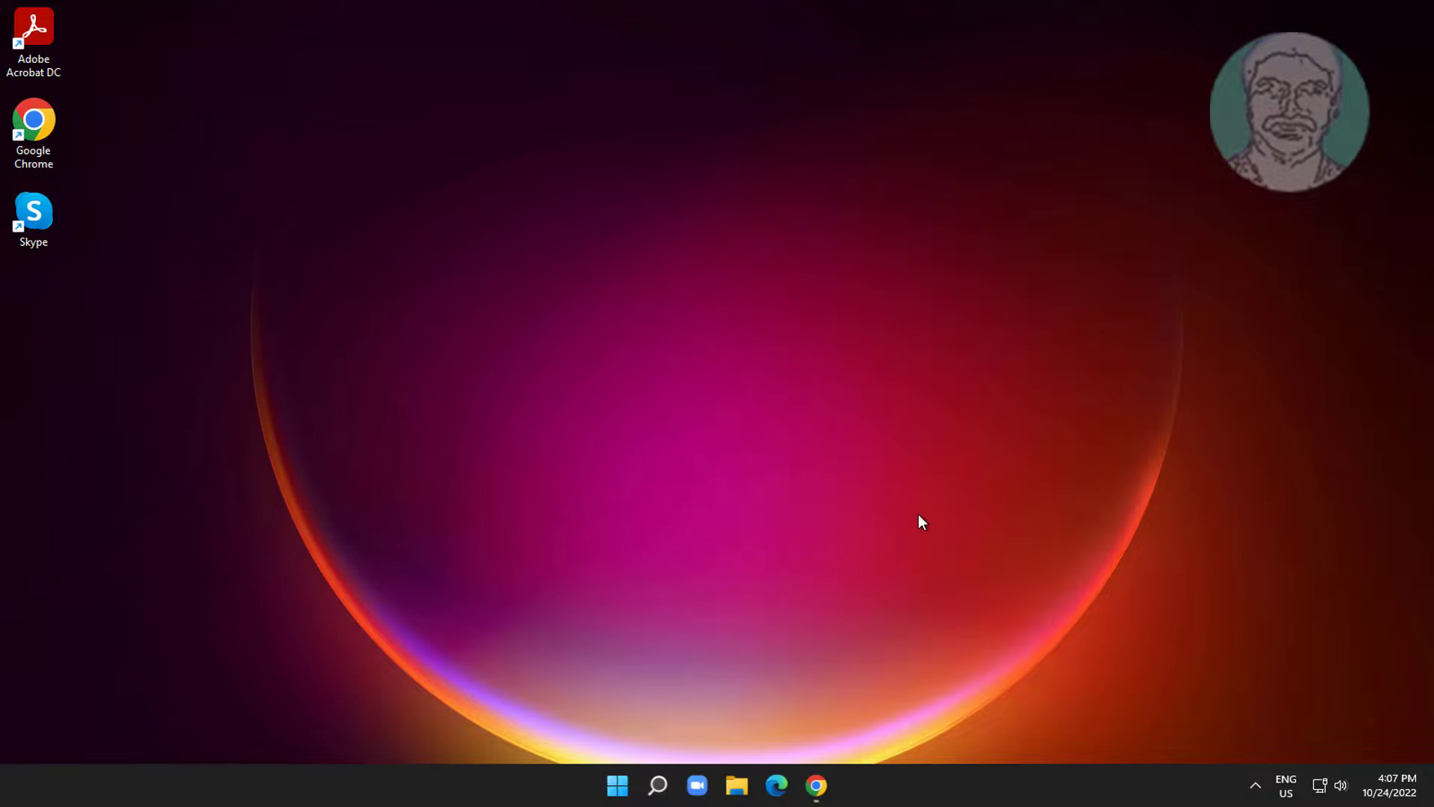